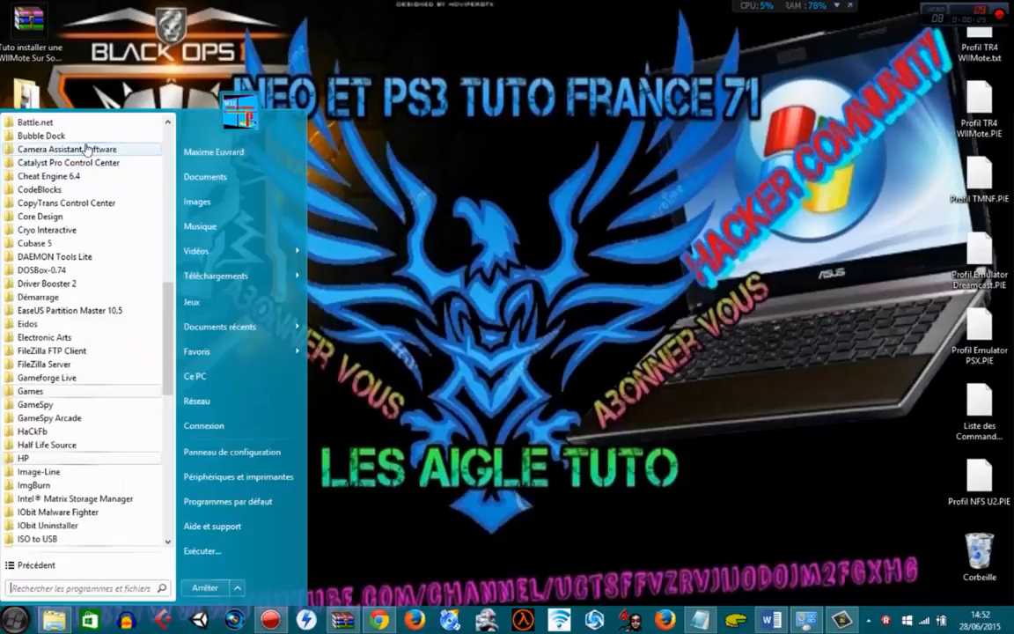
# Launch the Camera Assistant Software, close the Camtasia window and show the live webcam preview.
pyautogui.click(82, 149)
pyautogui.click(84, 162)
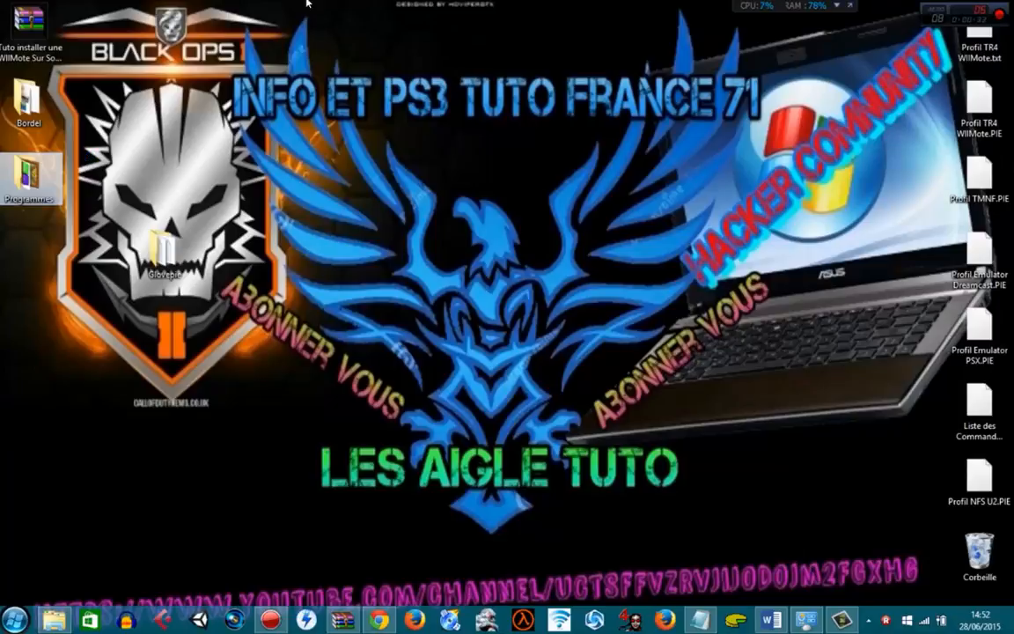
pyautogui.click(853, 614)
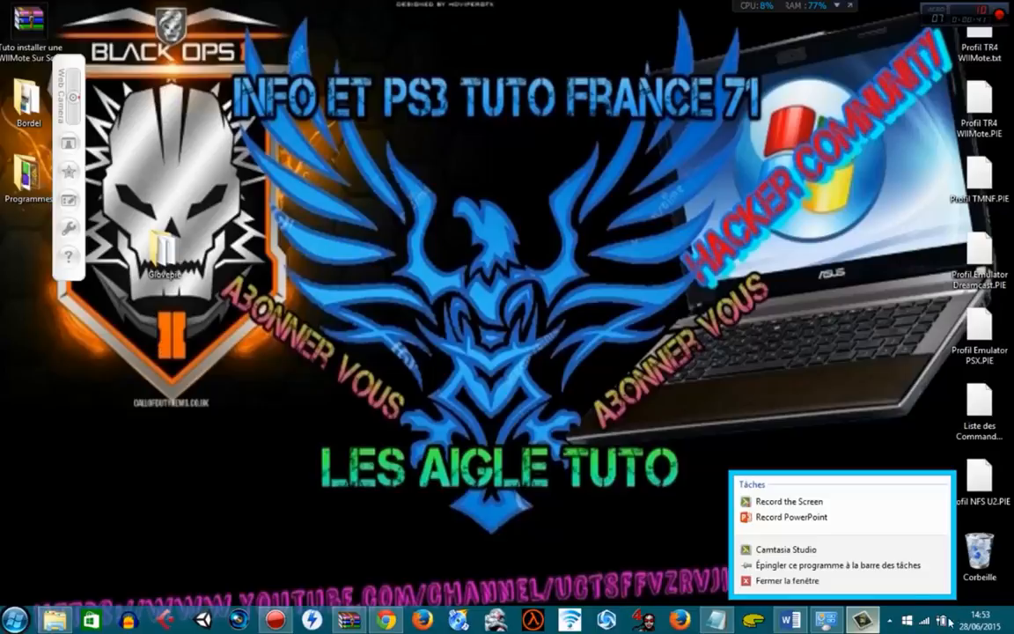
pyautogui.click(830, 583)
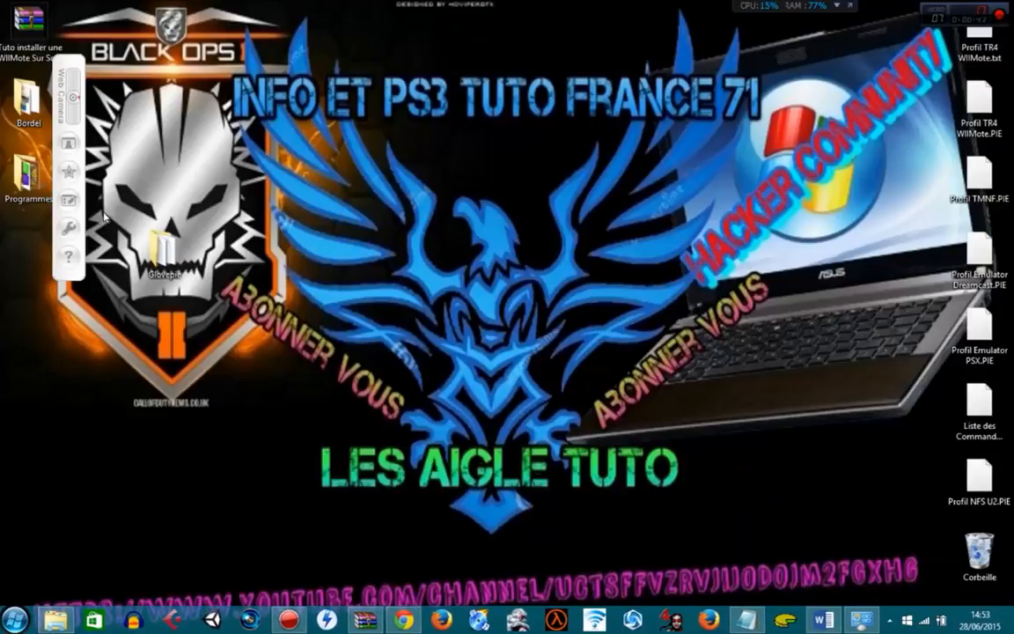
pyautogui.click(67, 143)
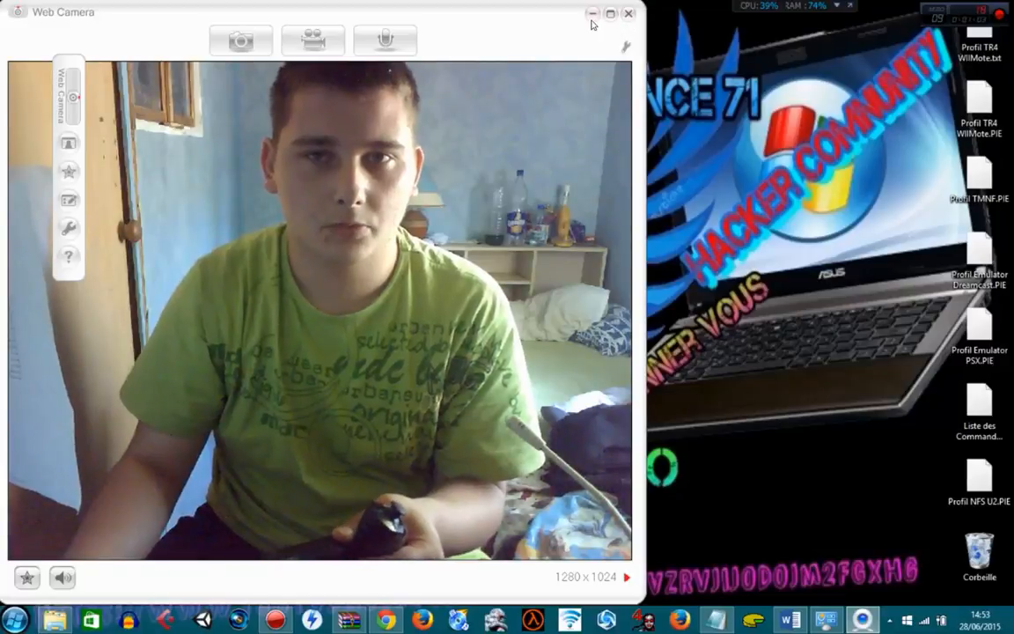
# Dismiss the webcam preview and highlight the mega.co.nz download link in the open Notepad note.
pyautogui.click(628, 15)
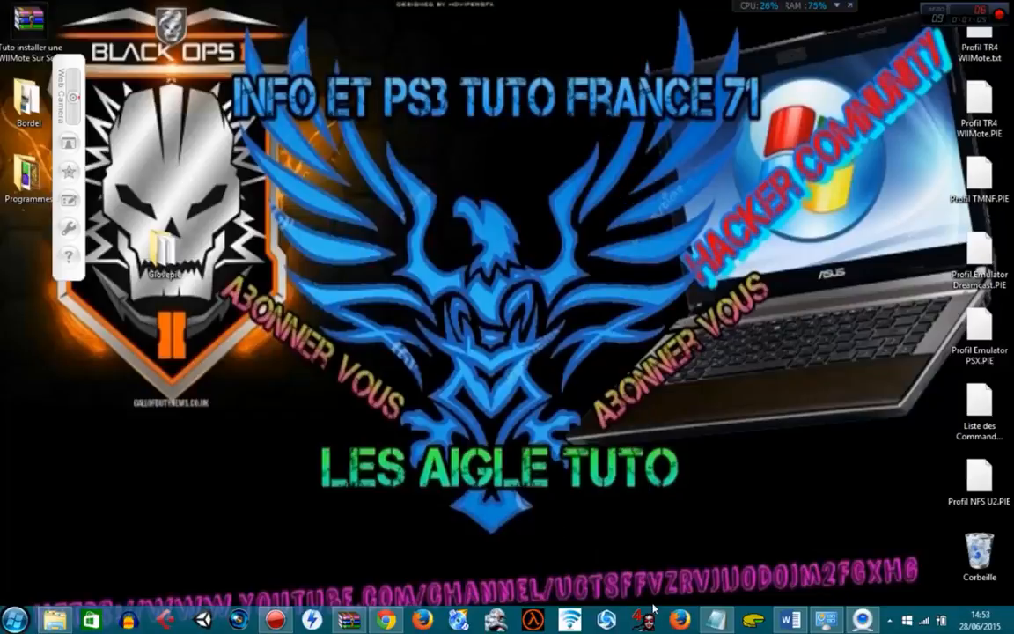
pyautogui.click(720, 621)
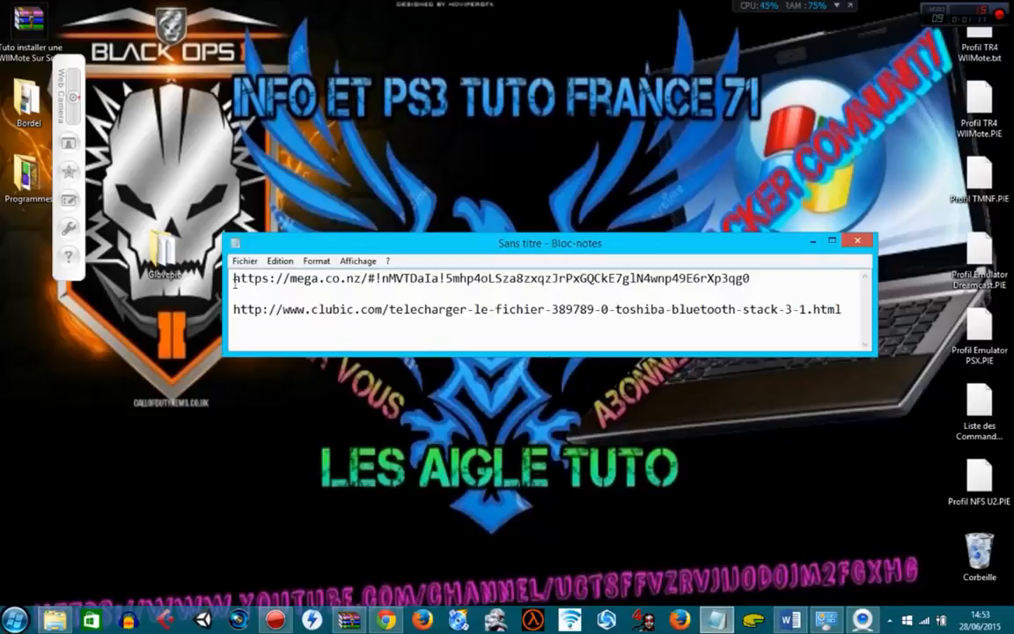
pyautogui.moveTo(233, 280); pyautogui.dragTo(780, 287)
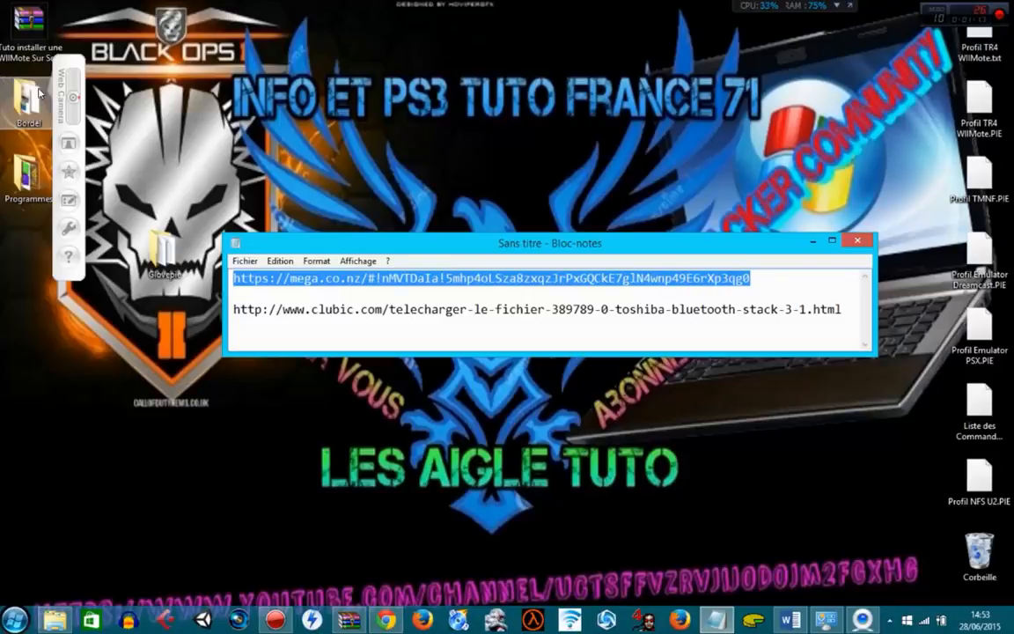
# Open the archive "Tuto installer une WIIMote Sur Son PC.zip" in WinRAR, dismiss the licence reminder and select "Liste des Commande GlovePie.pdf".
pyautogui.click(39, 55)
pyautogui.doubleClick(38, 55)
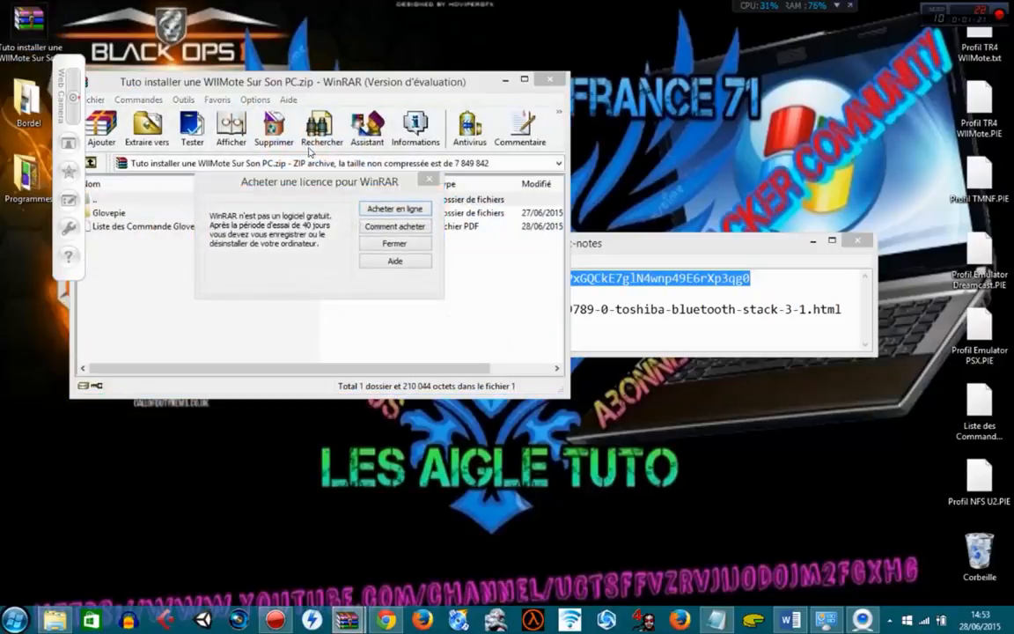
pyautogui.click(368, 245)
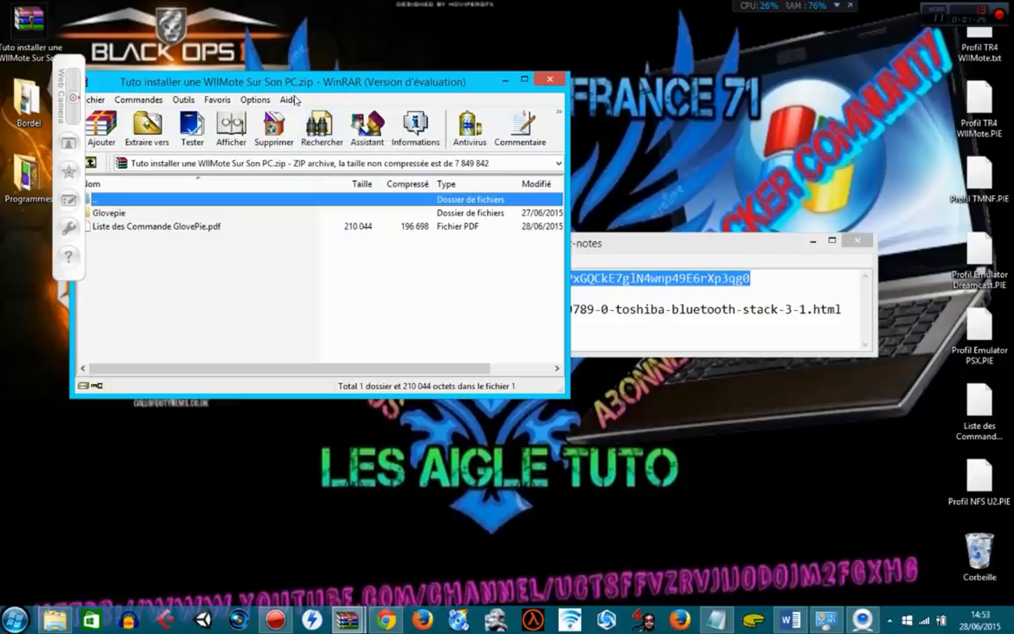
pyautogui.moveTo(266, 81); pyautogui.dragTo(406, 76)
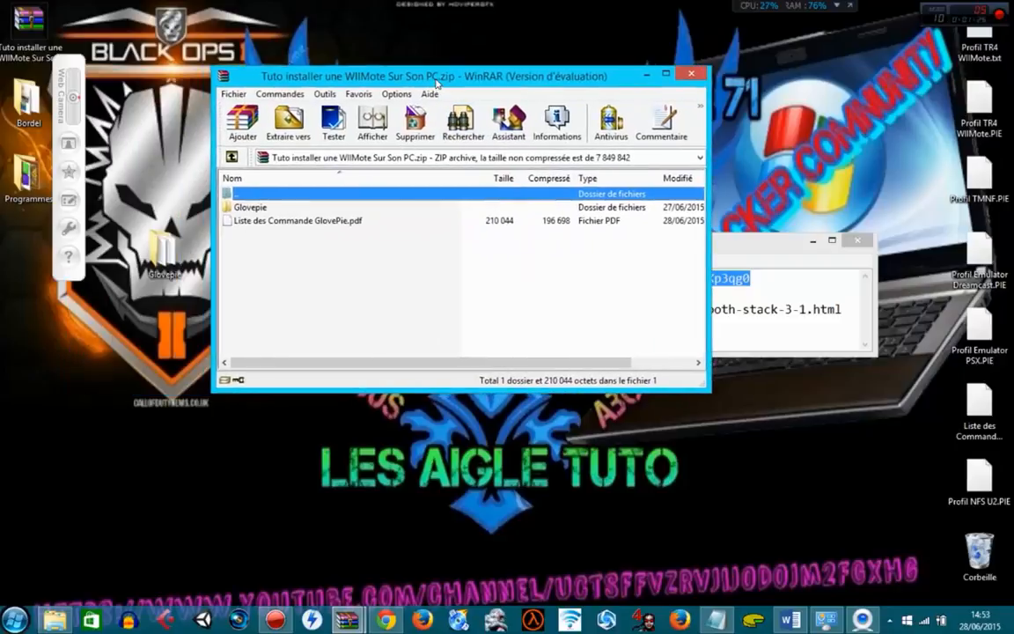
pyautogui.click(332, 222)
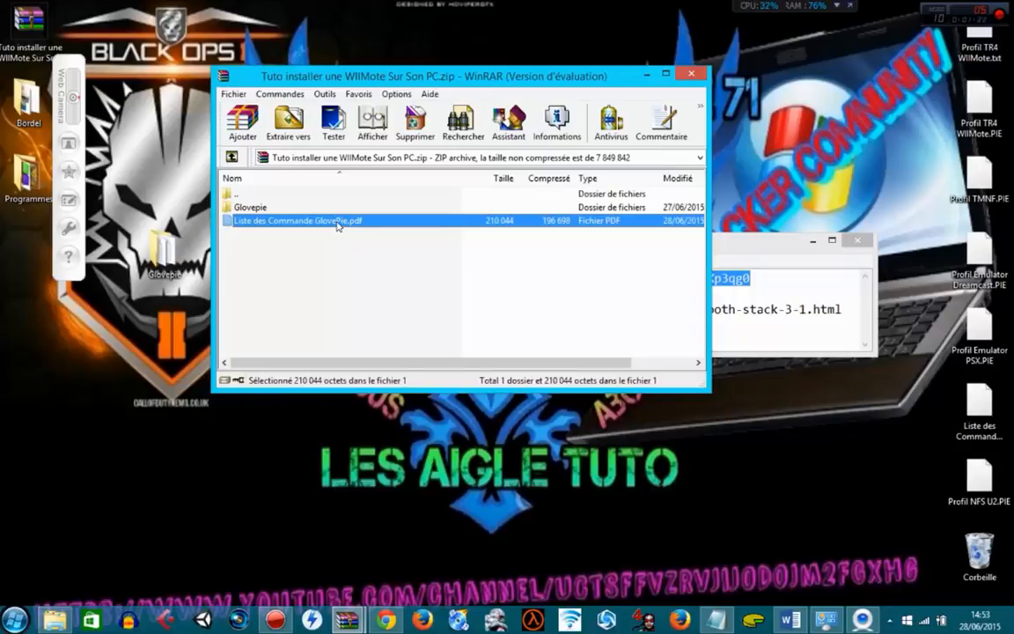
# Look through the contents of the archive's Glovepie folder, return to the parent level and minimize WinRAR.
pyautogui.doubleClick(251, 208)
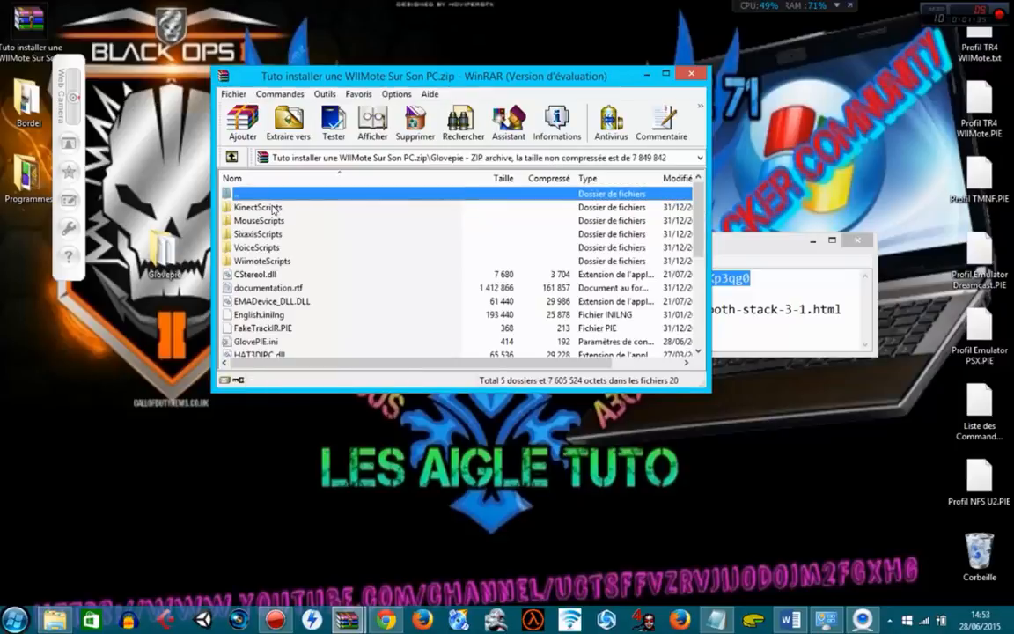
pyautogui.scroll(-5, 273, 209)
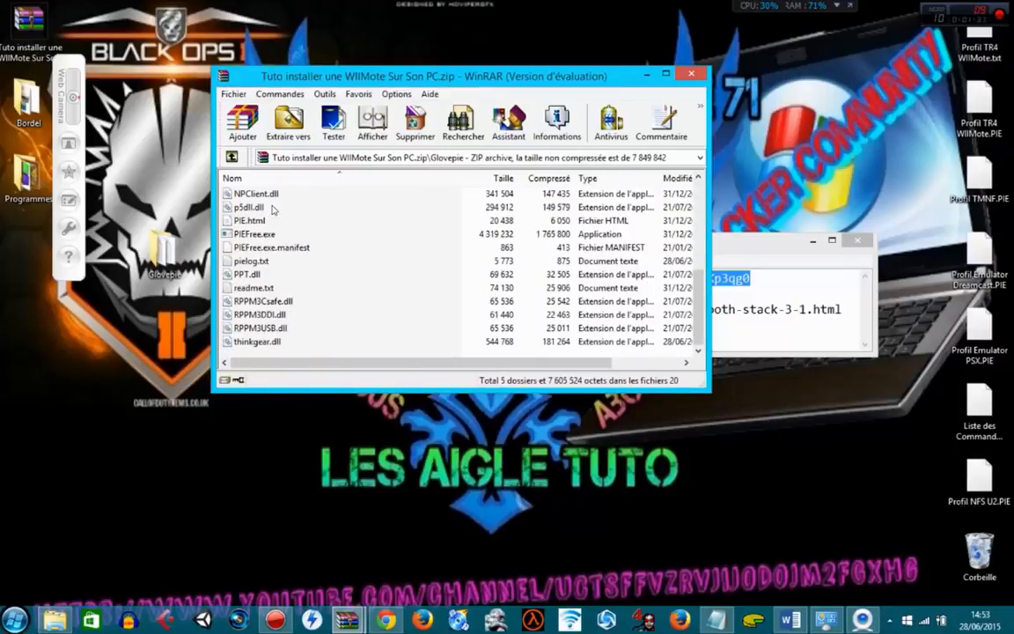
pyautogui.scroll(5, 272, 208)
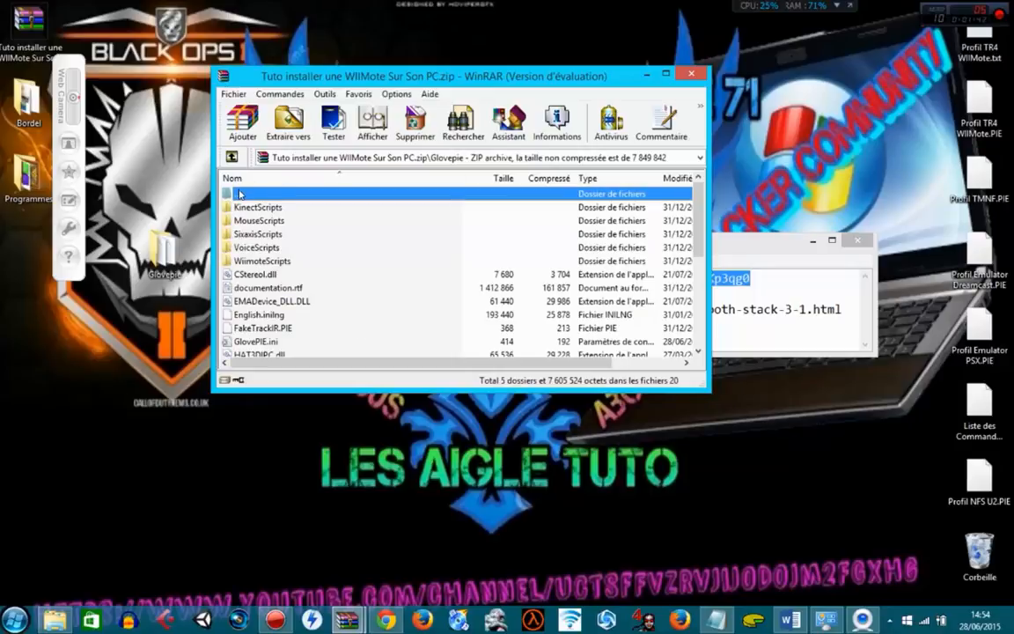
pyautogui.doubleClick(234, 194)
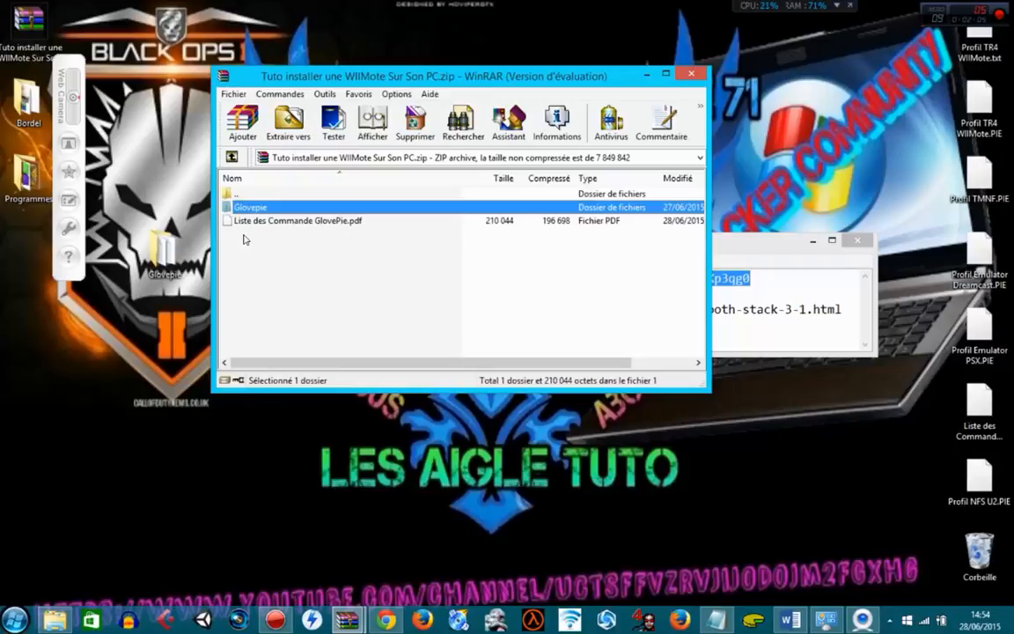
pyautogui.click(646, 77)
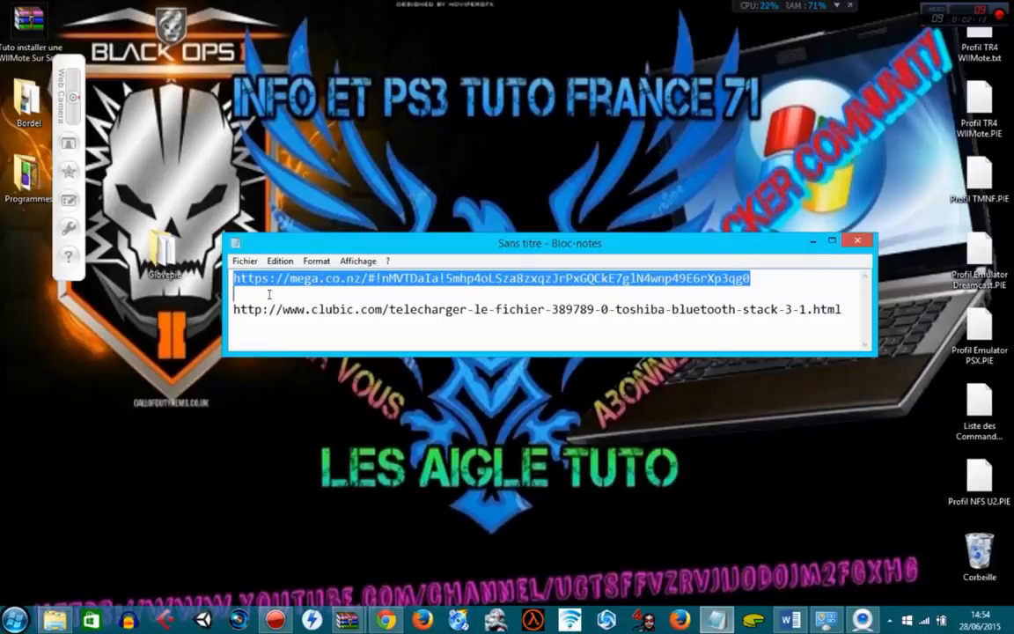
# Highlight the clubic.com link in the note and bring up the Toshiba Bluetooth Stack 3.1 download page in Chrome.
pyautogui.click(232, 309)
pyautogui.moveTo(232, 309); pyautogui.dragTo(800, 328)
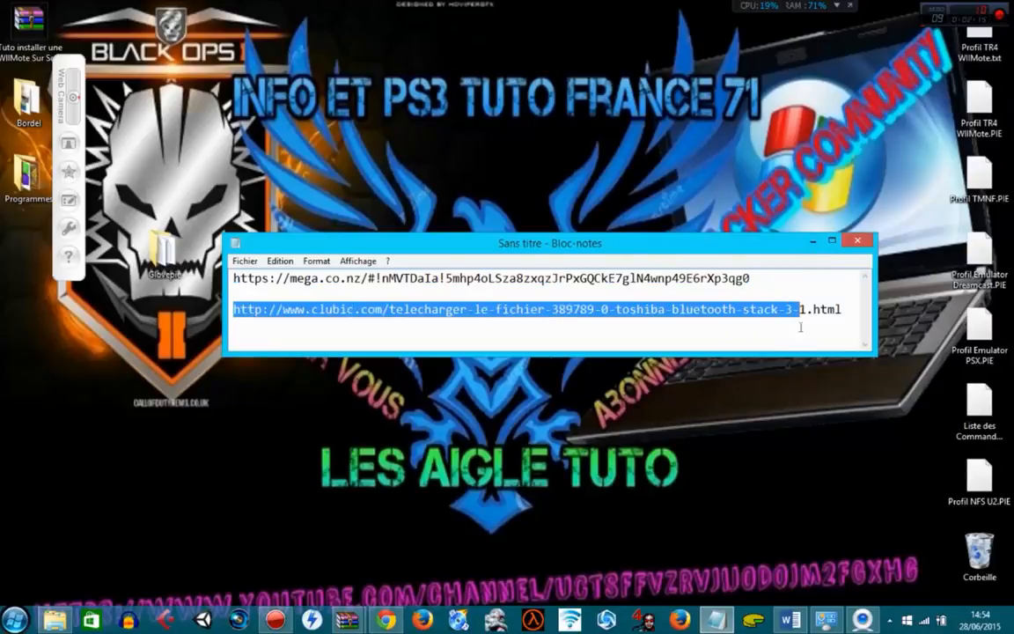
pyautogui.click(386, 619)
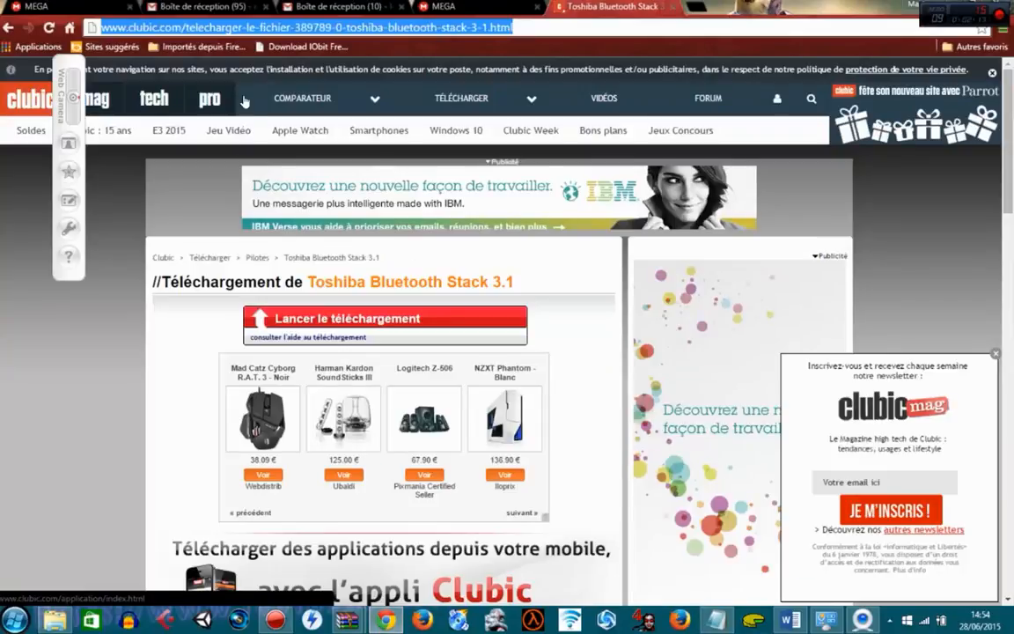
pyautogui.click(420, 331)
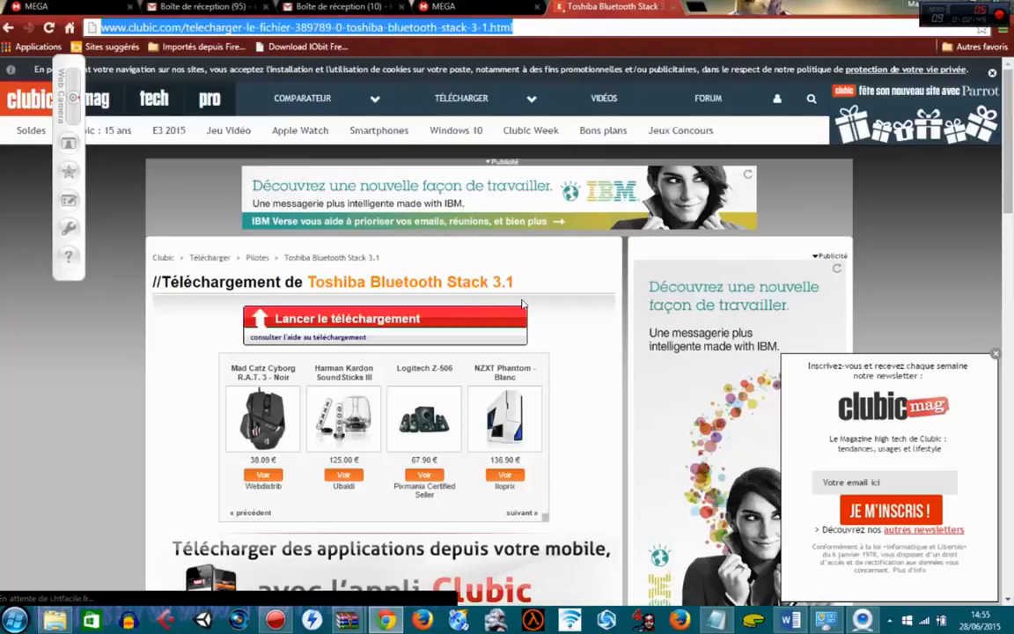
# Close the mailbox tab beside the MEGA page, and clear the browser and the note from the desktop.
pyautogui.click(434, 11)
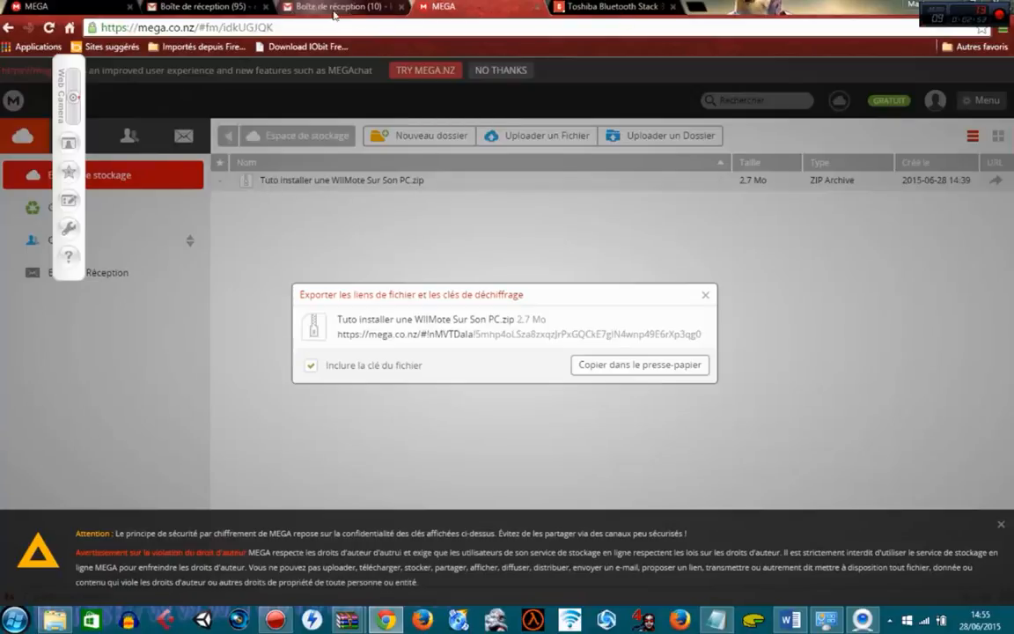
pyautogui.click(401, 8)
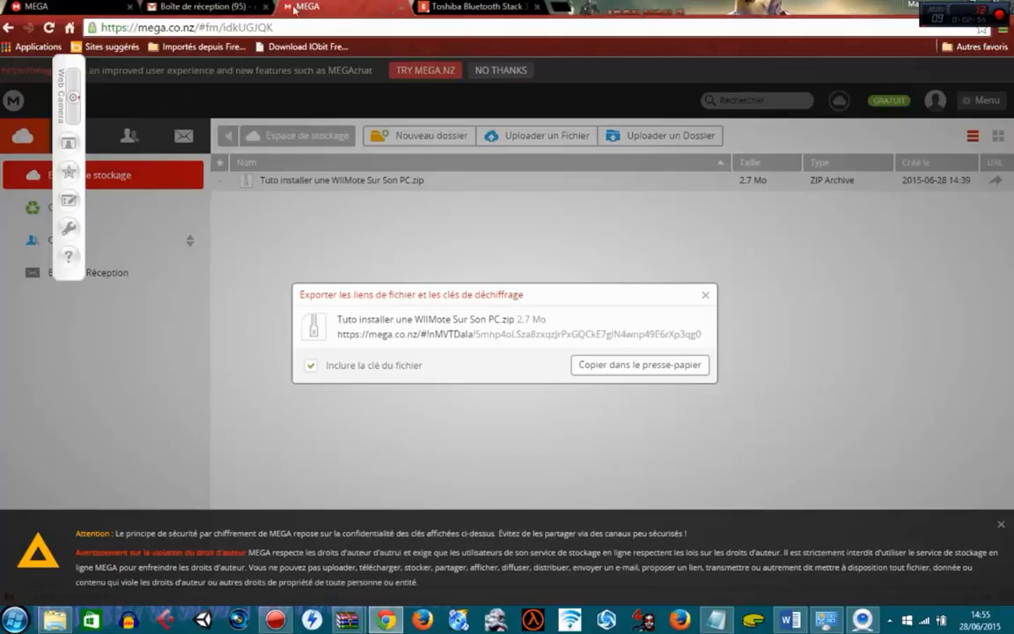
pyautogui.click(241, 7)
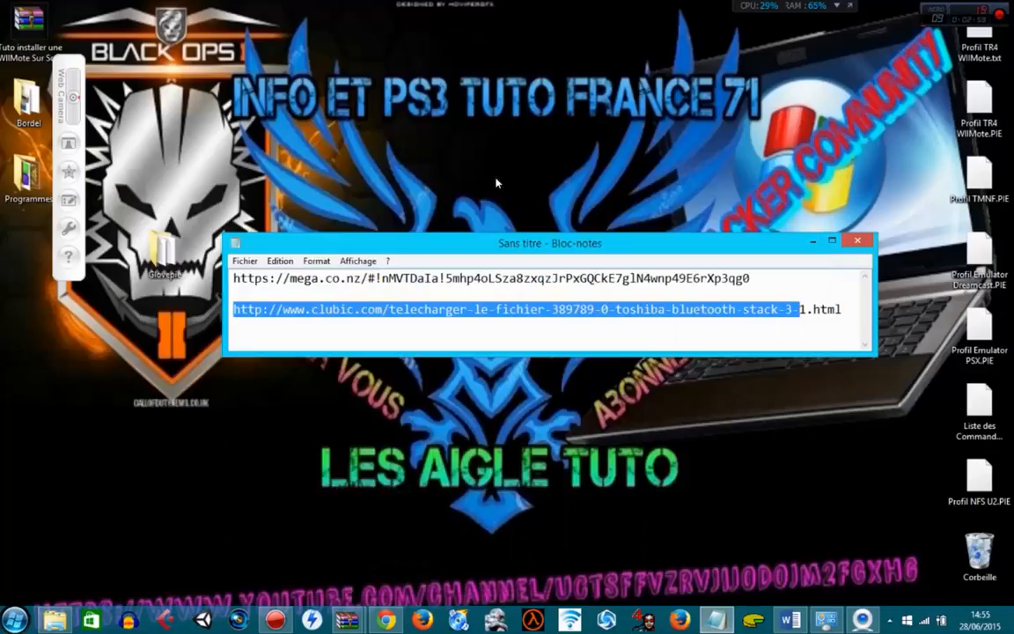
pyautogui.click(813, 241)
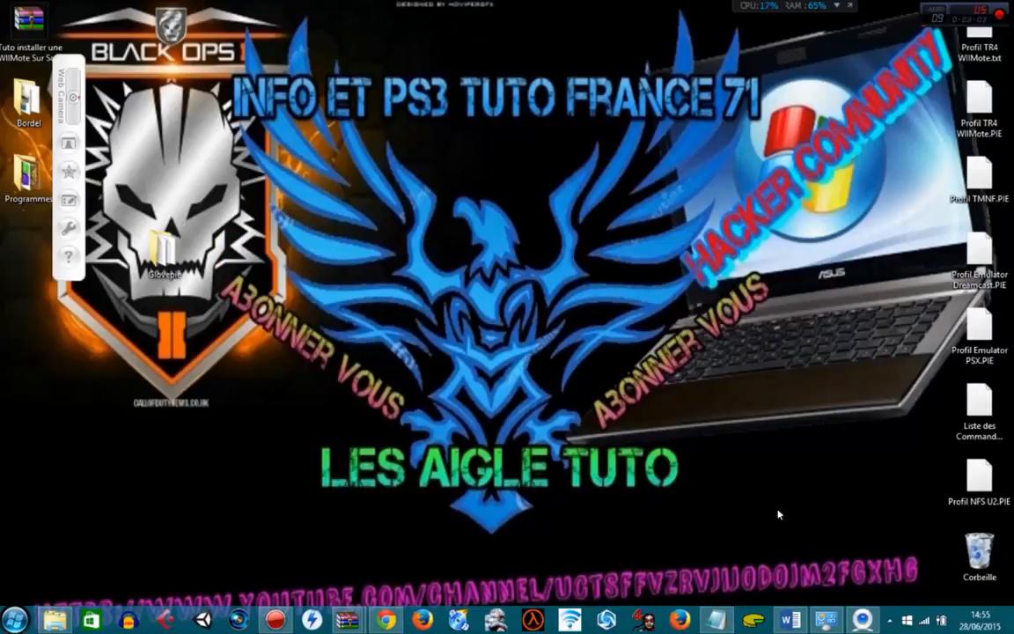
# Bring back the webcam preview and activate the computer's Bluetooth function through the Toshiba Bluetooth utility.
pyautogui.click(828, 621)
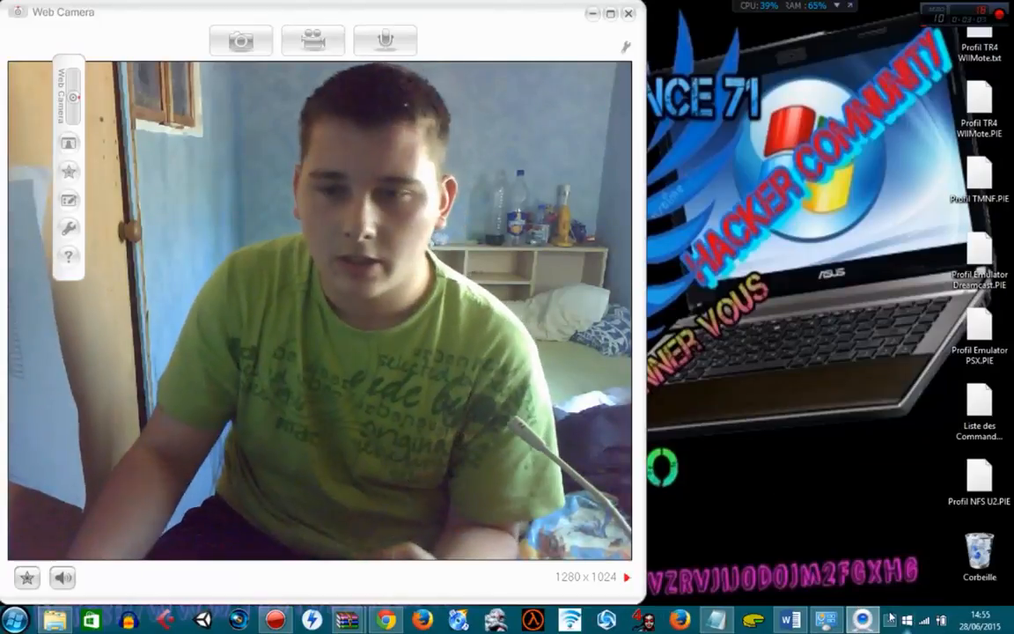
pyautogui.click(891, 618)
pyautogui.rightClick(923, 528)
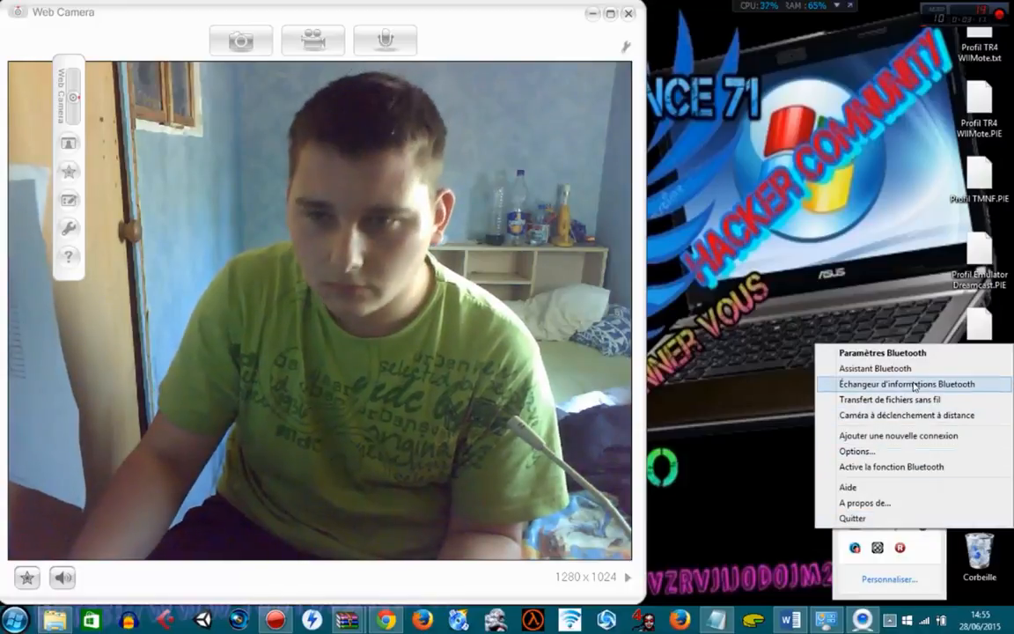
pyautogui.click(893, 468)
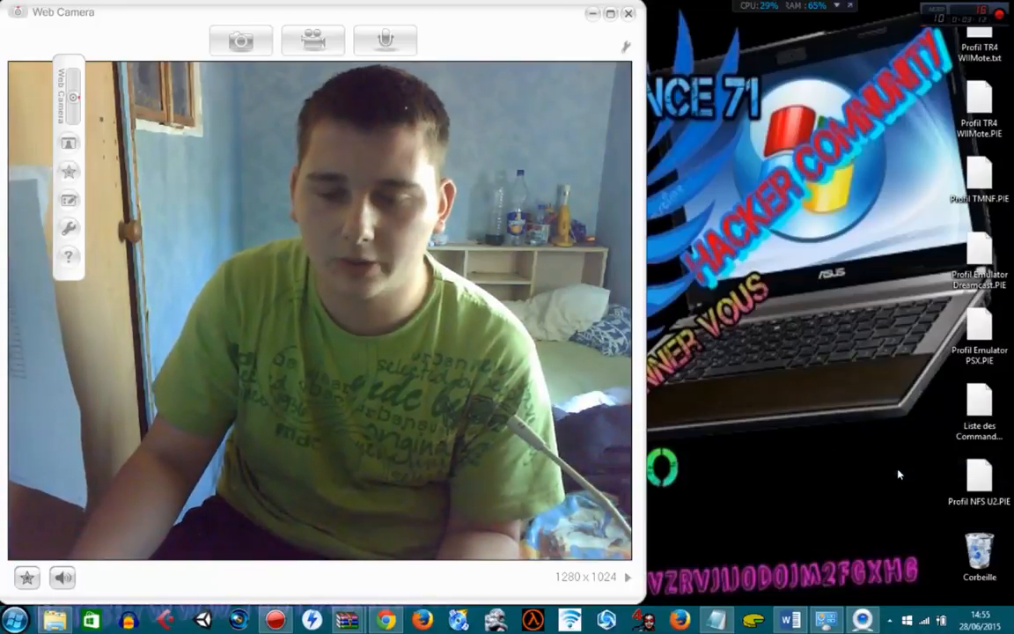
# Open the Bluetooth settings and move the new-connection assistant clear of the settings window.
pyautogui.click(891, 618)
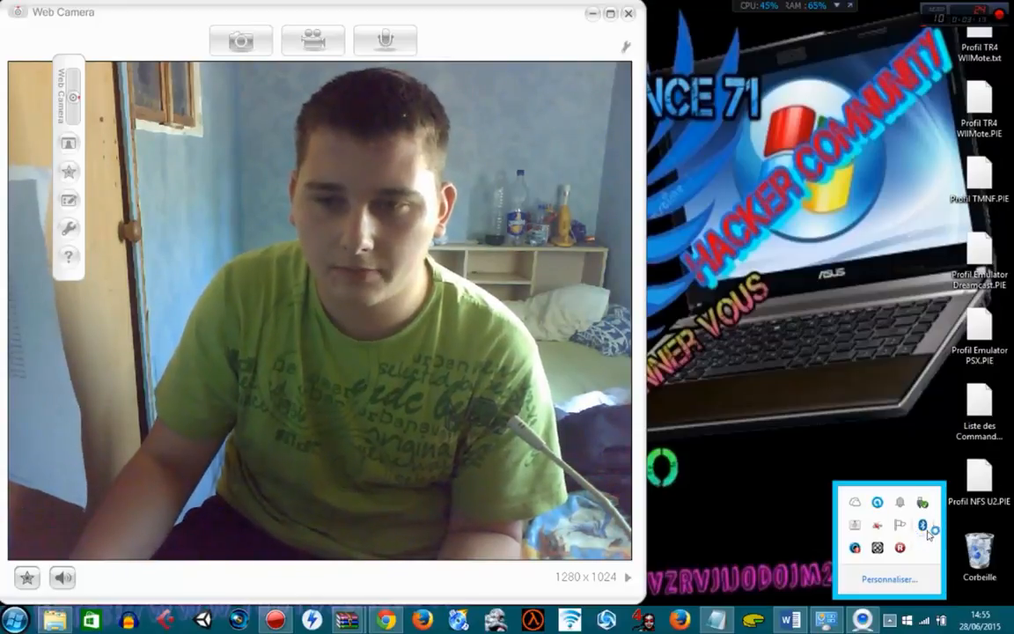
pyautogui.rightClick(924, 527)
pyautogui.click(888, 349)
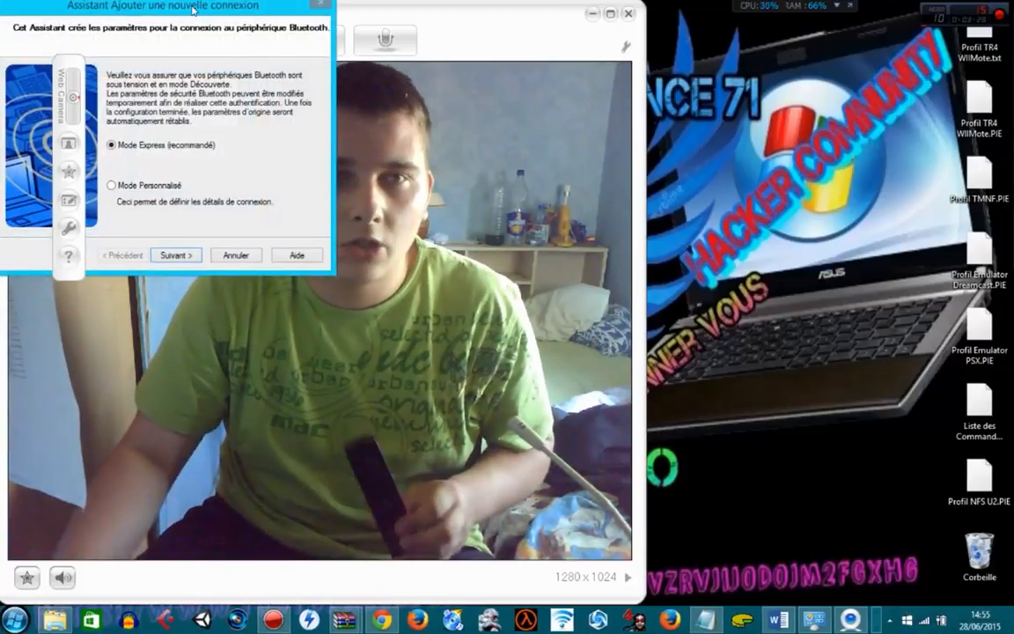
pyautogui.moveTo(192, 9); pyautogui.dragTo(478, 103)
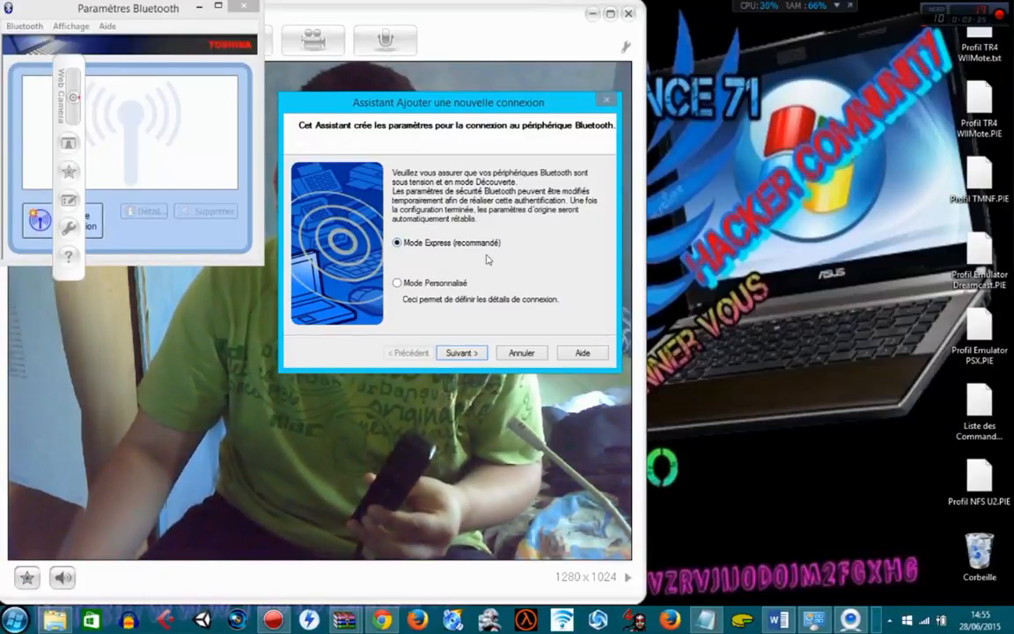
# Search for devices in Express mode, repeat the search and add the Nintendo RVL-CNT-01 as a Bluetooth connection.
pyautogui.click(474, 353)
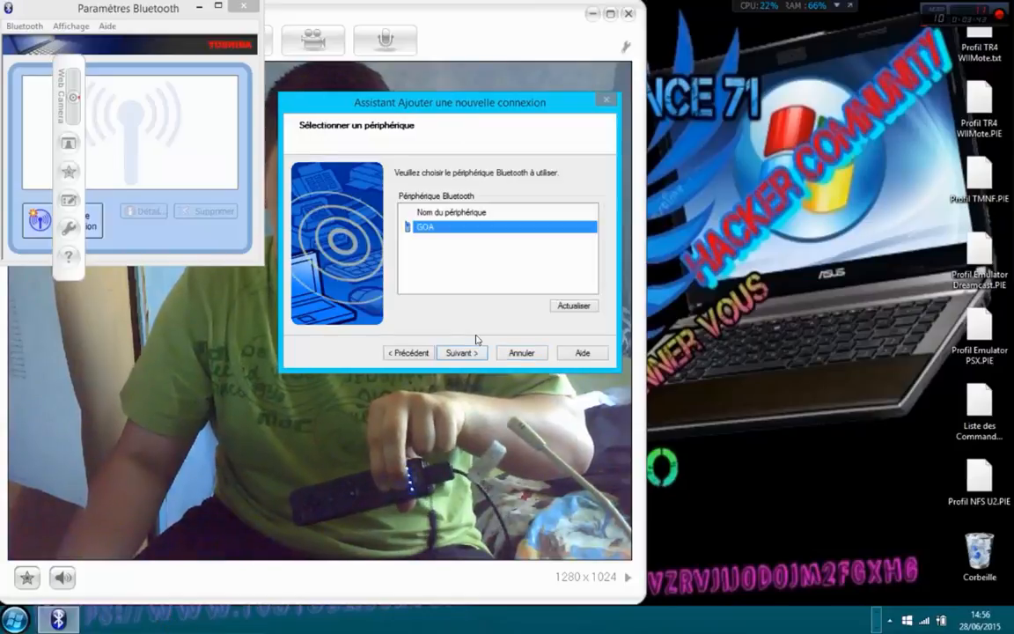
pyautogui.click(427, 354)
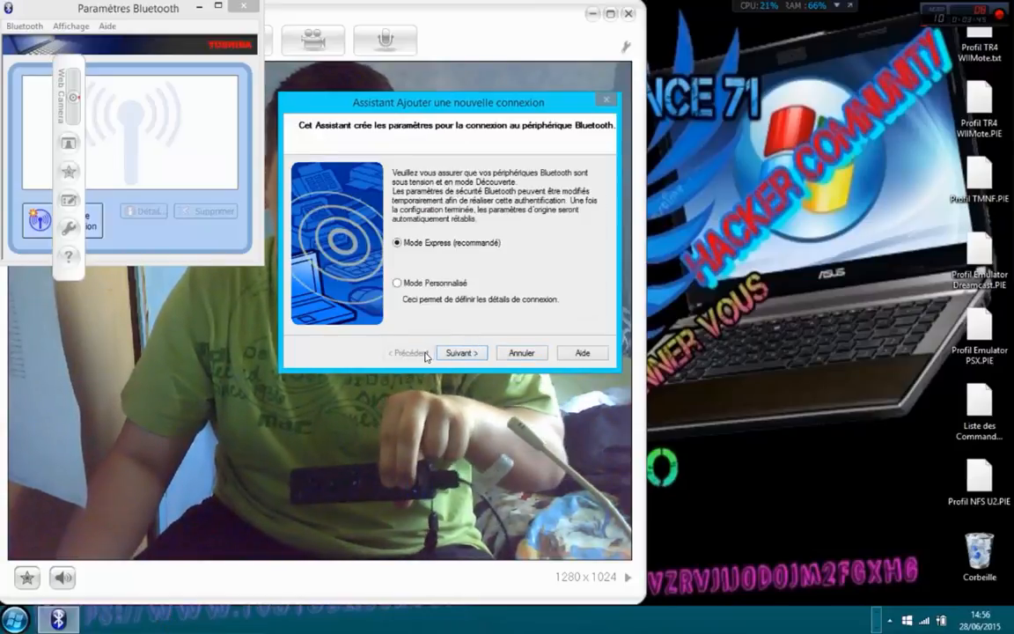
pyautogui.click(458, 353)
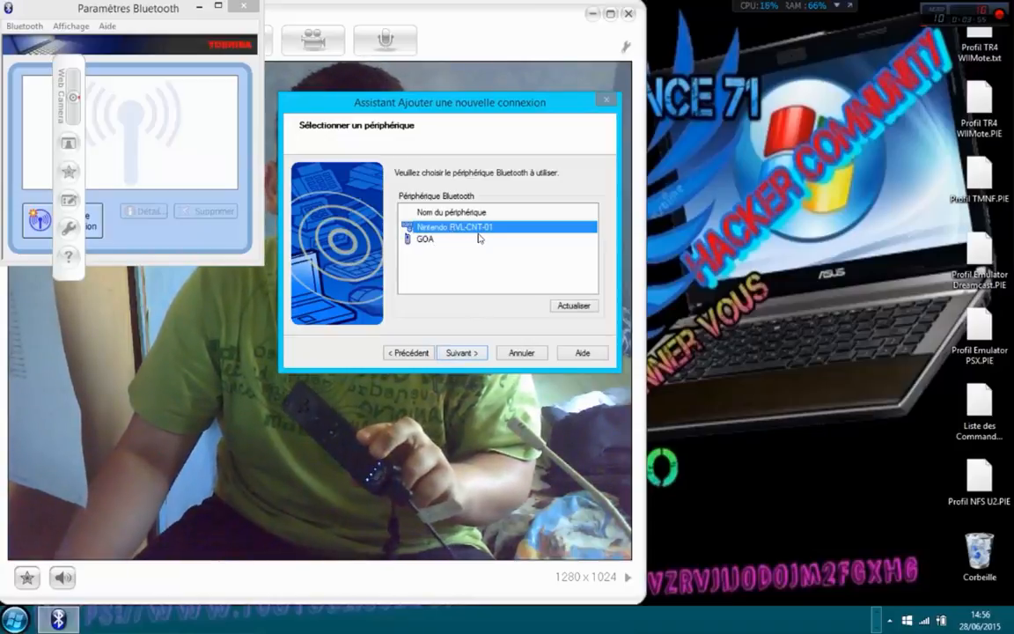
pyautogui.click(476, 354)
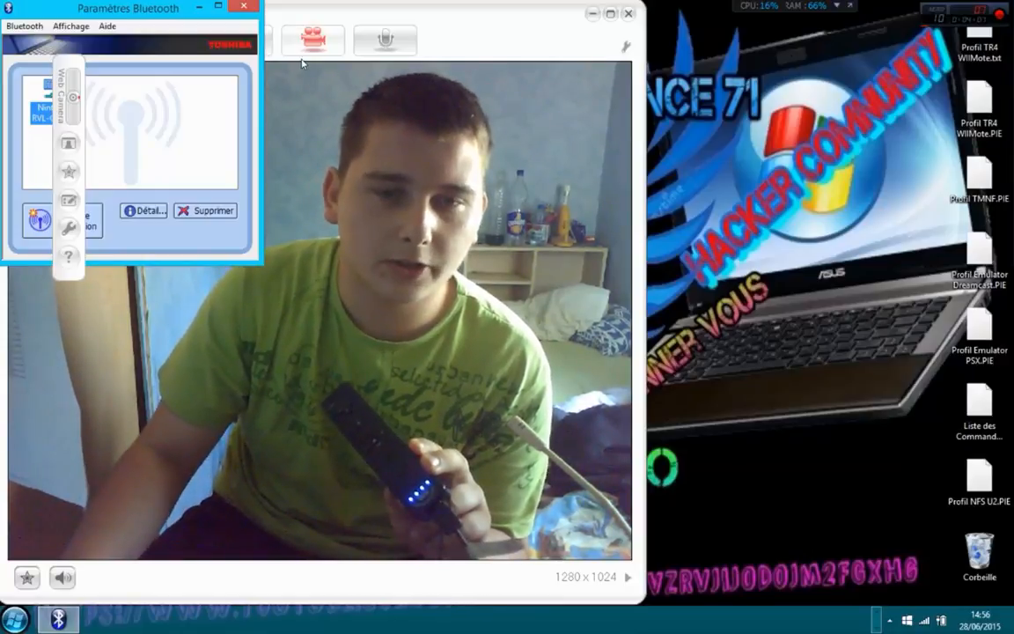
# Minimize the webcam preview and move the Bluetooth settings window toward the middle of the desktop.
pyautogui.click(590, 16)
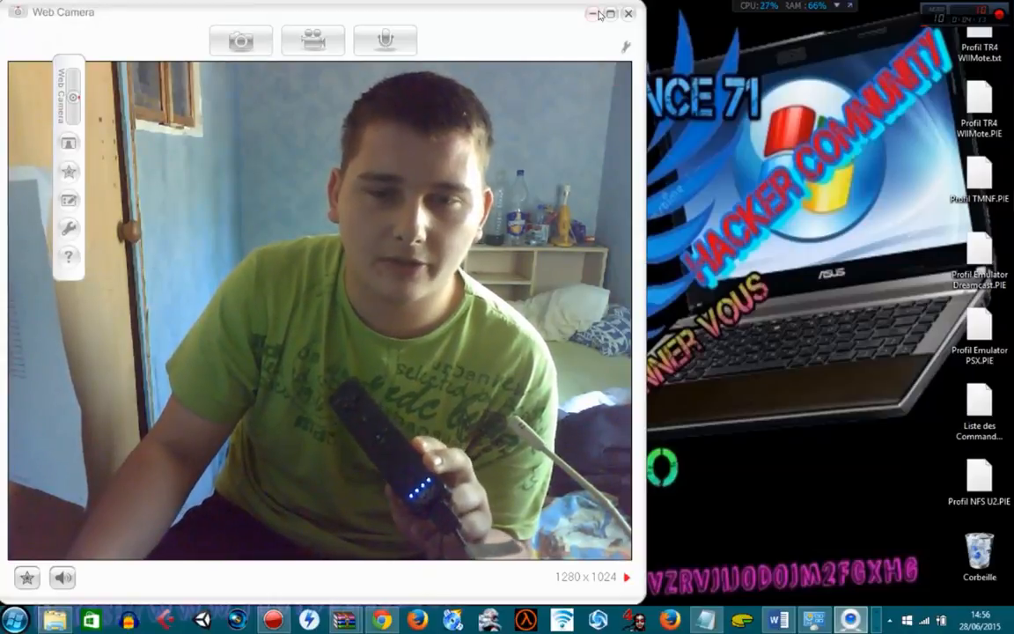
pyautogui.click(593, 14)
pyautogui.moveTo(125, 8); pyautogui.dragTo(346, 31)
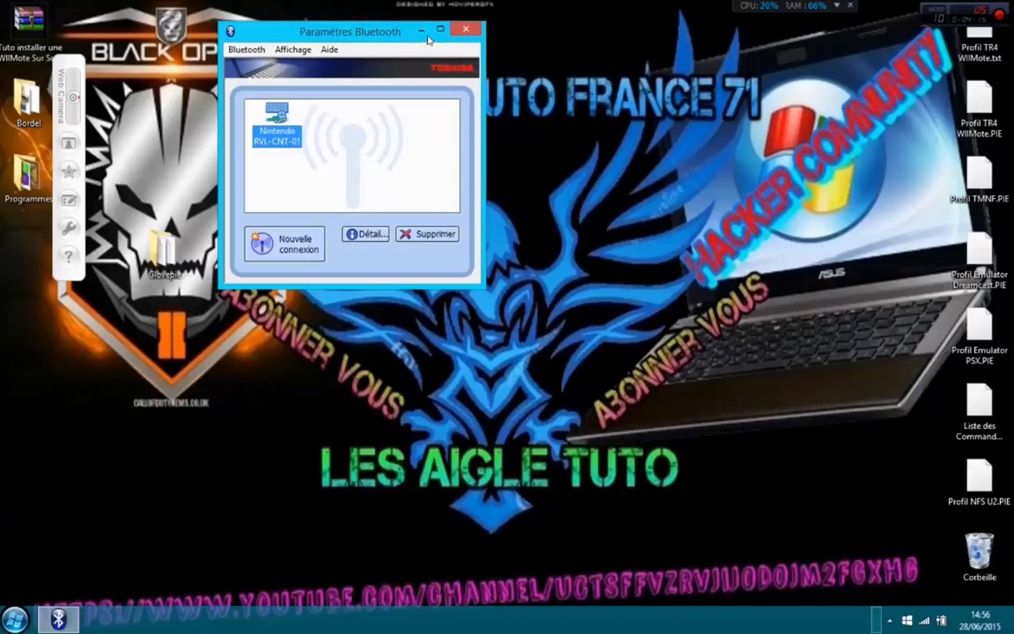
# Close the Bluetooth settings and launch GlovePIE, authorizing PIEFree.exe to make changes and moving its window toward the middle of the desktop.
pyautogui.click(464, 30)
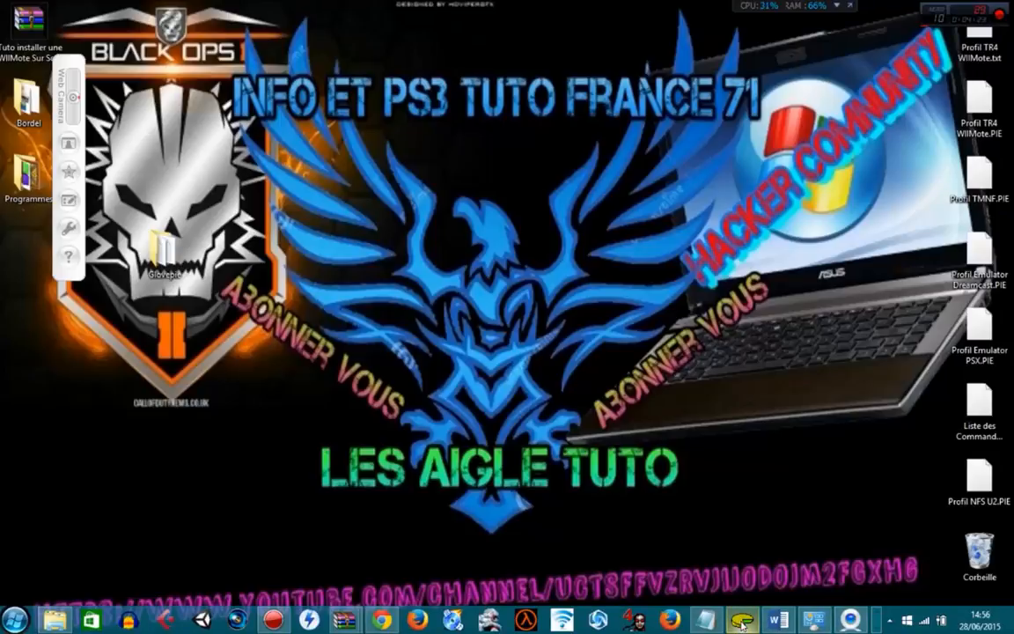
pyautogui.click(742, 620)
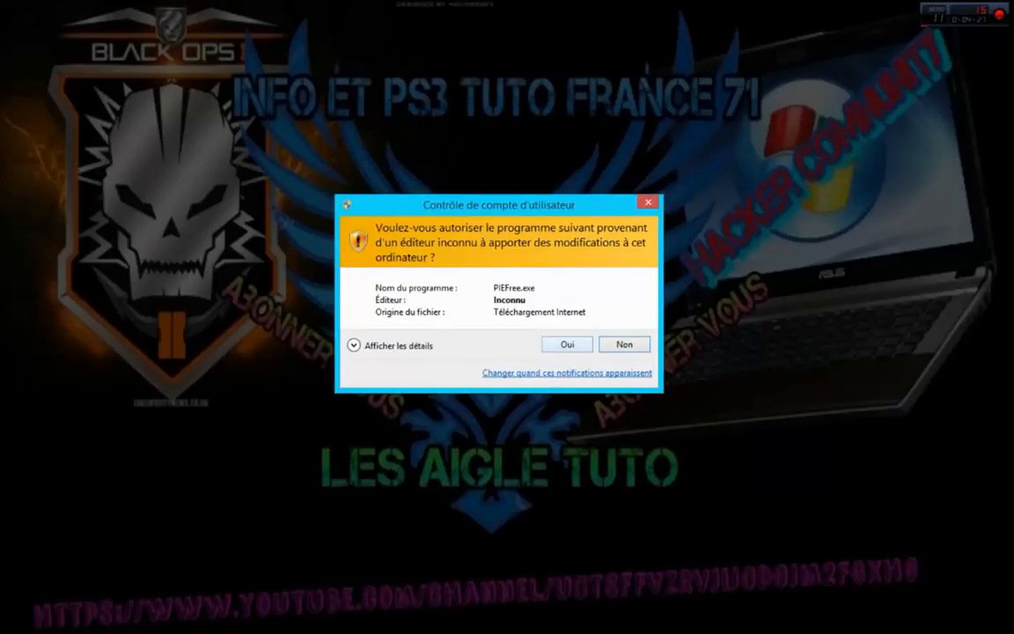
pyautogui.click(567, 344)
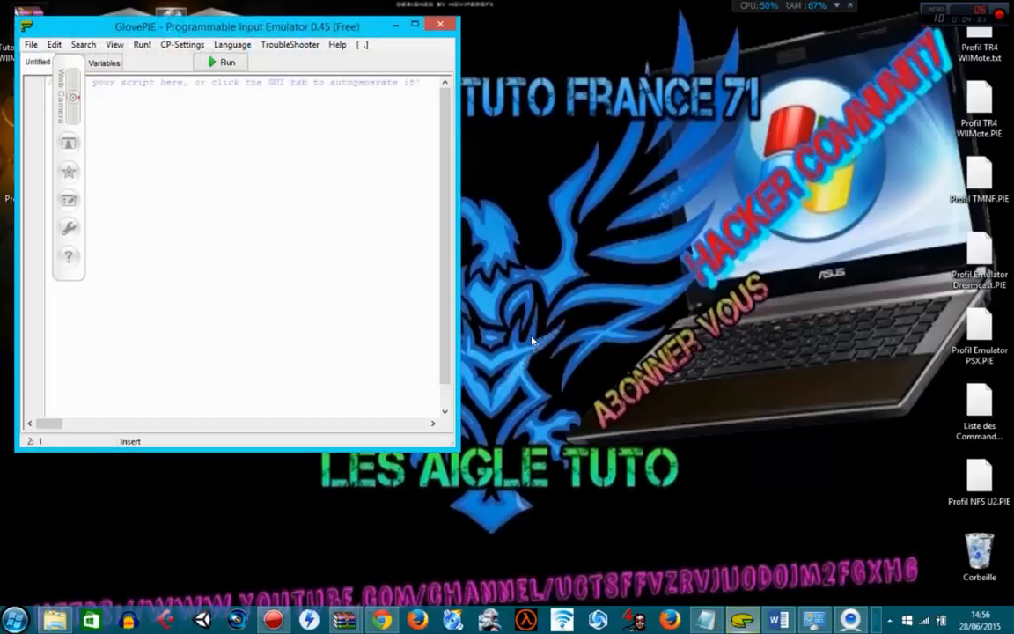
pyautogui.moveTo(311, 30); pyautogui.dragTo(550, 102)
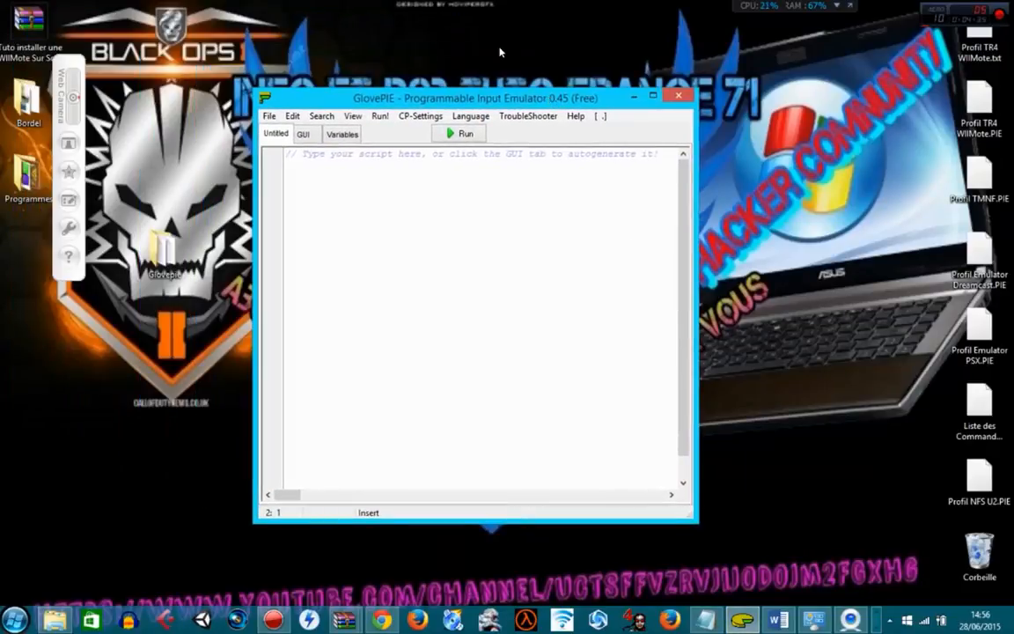
pyautogui.click(269, 115)
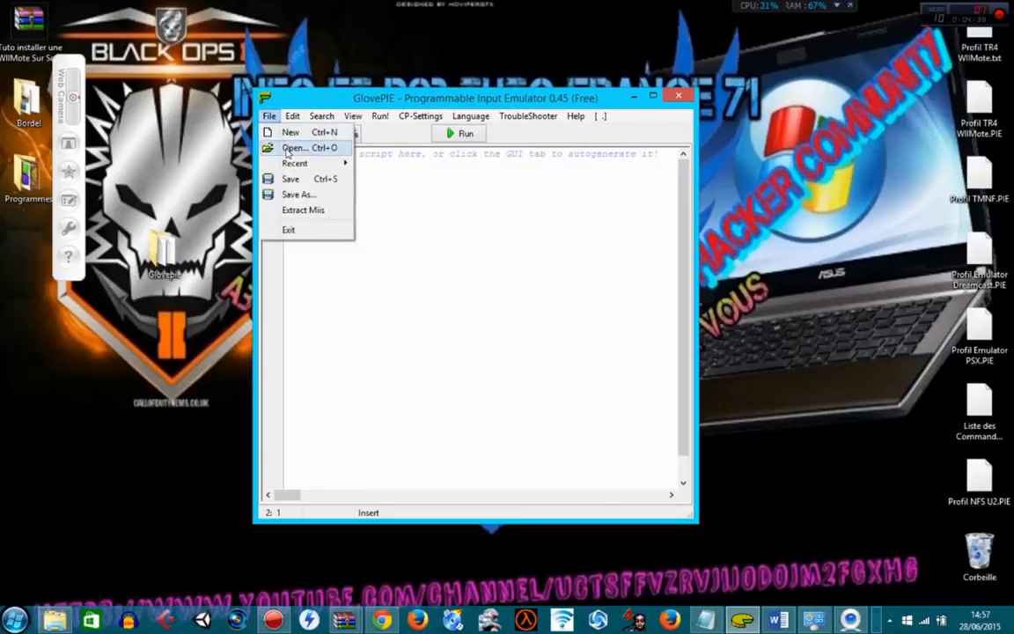
pyautogui.click(285, 153)
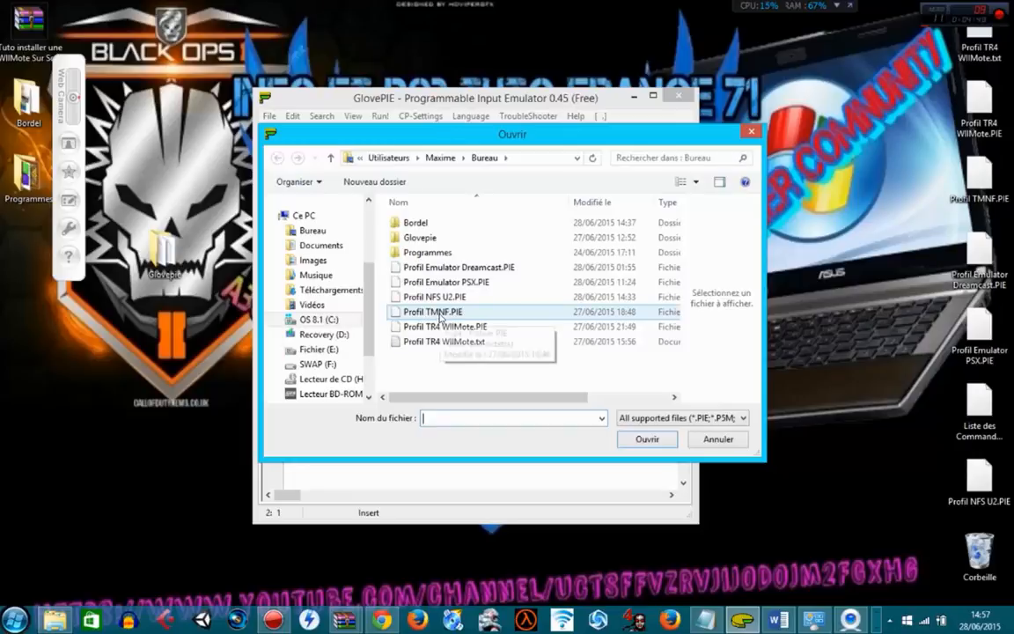
pyautogui.click(706, 439)
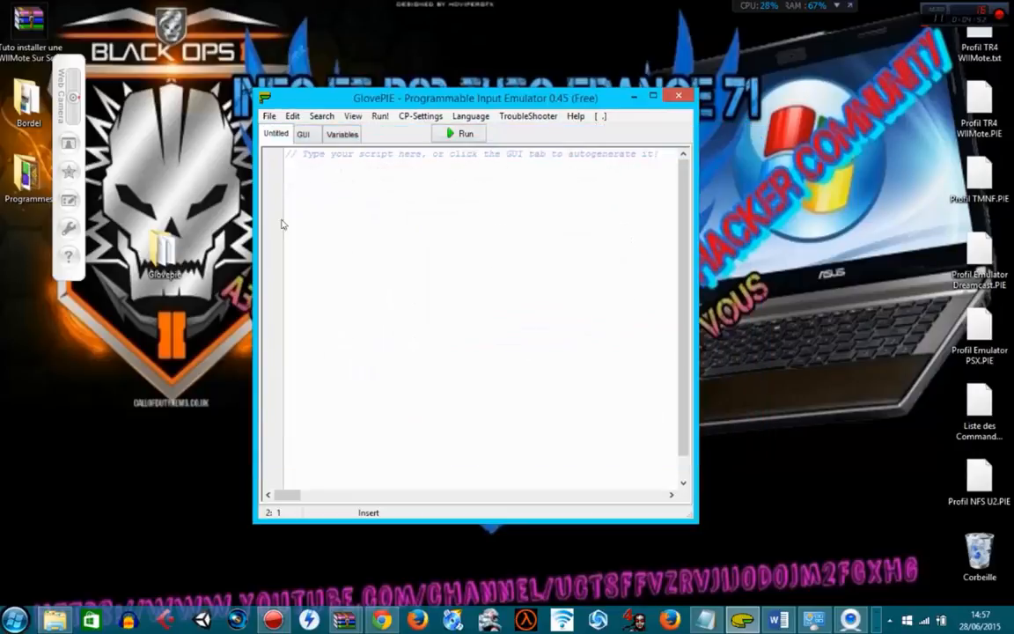
# Open the Bordel folder from the desktop, look through its files, including the Wiimote documents, and close the folder.
pyautogui.doubleClick(36, 99)
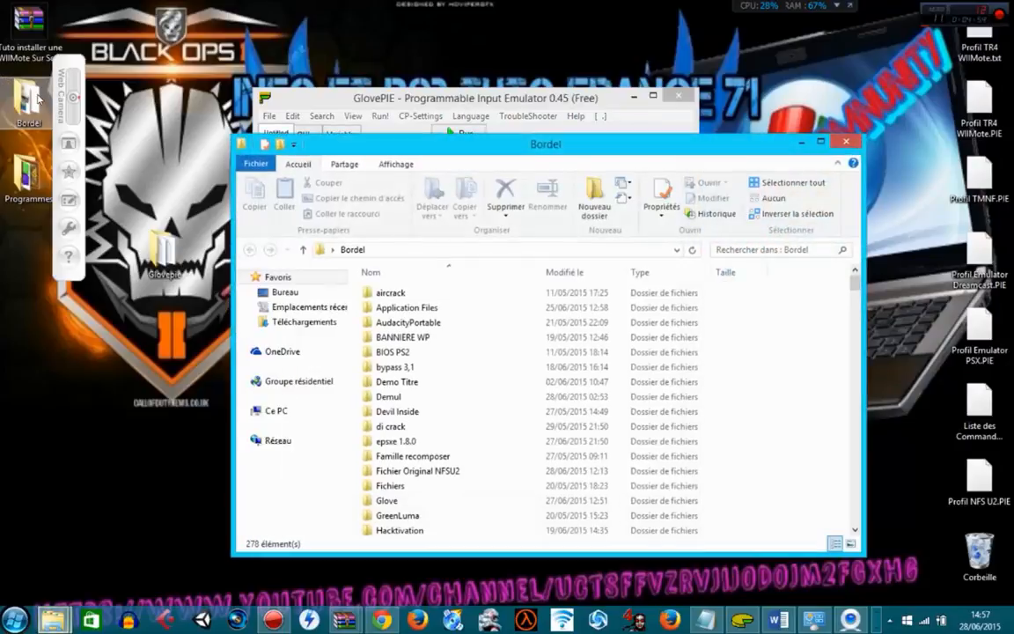
pyautogui.scroll(-9, 467, 346)
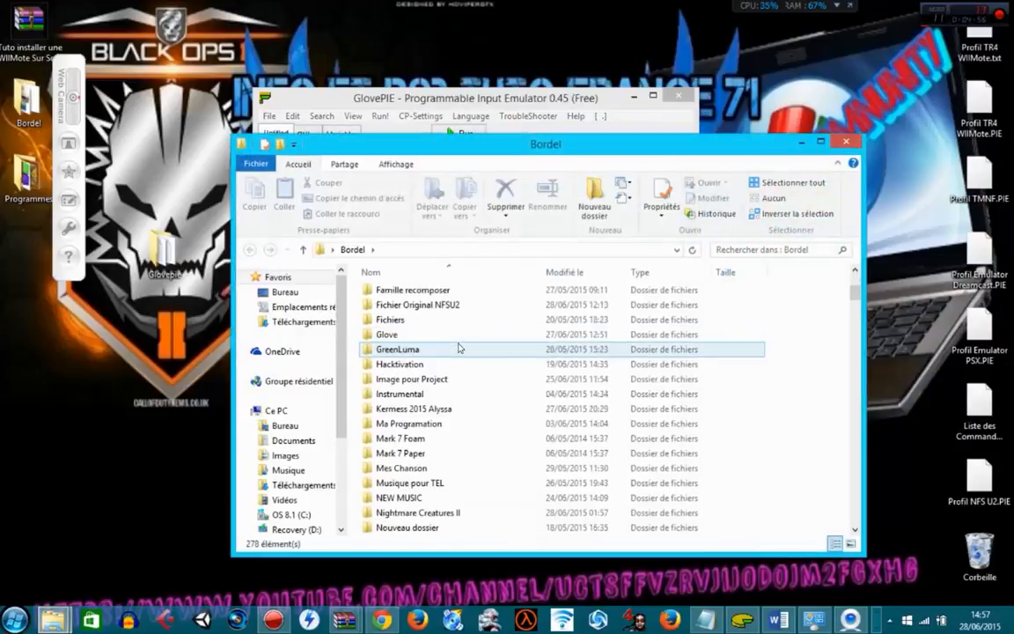
pyautogui.scroll(-20, 469, 346)
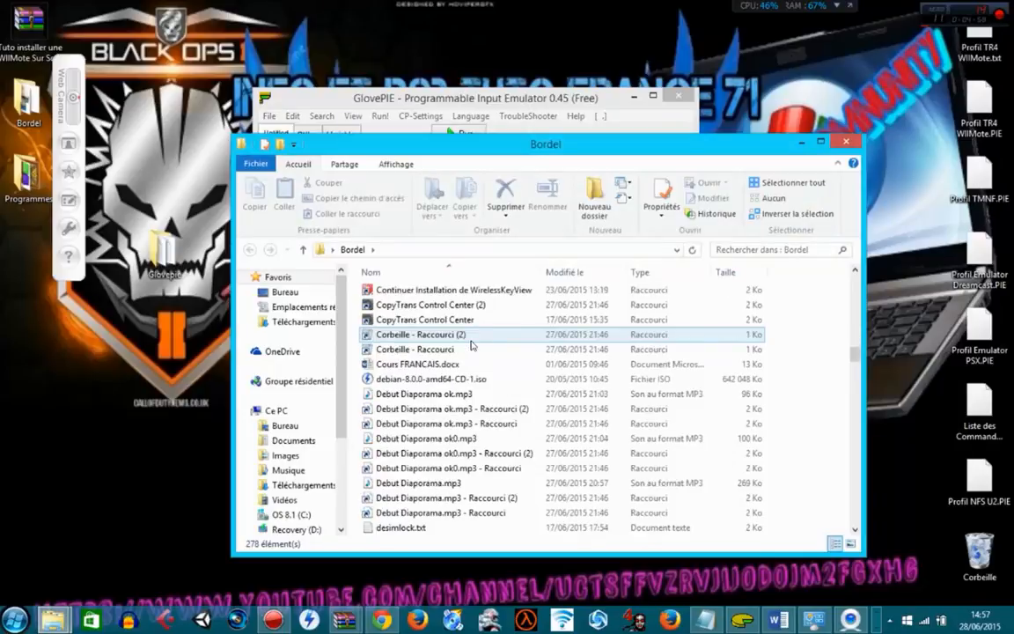
pyautogui.scroll(-15, 471, 346)
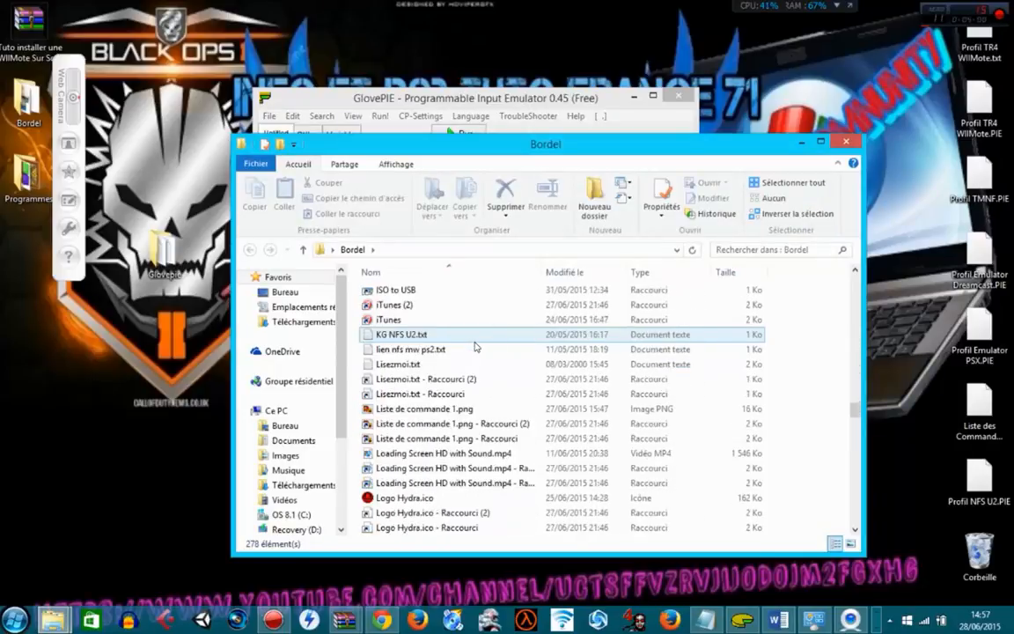
pyautogui.scroll(-18, 473, 347)
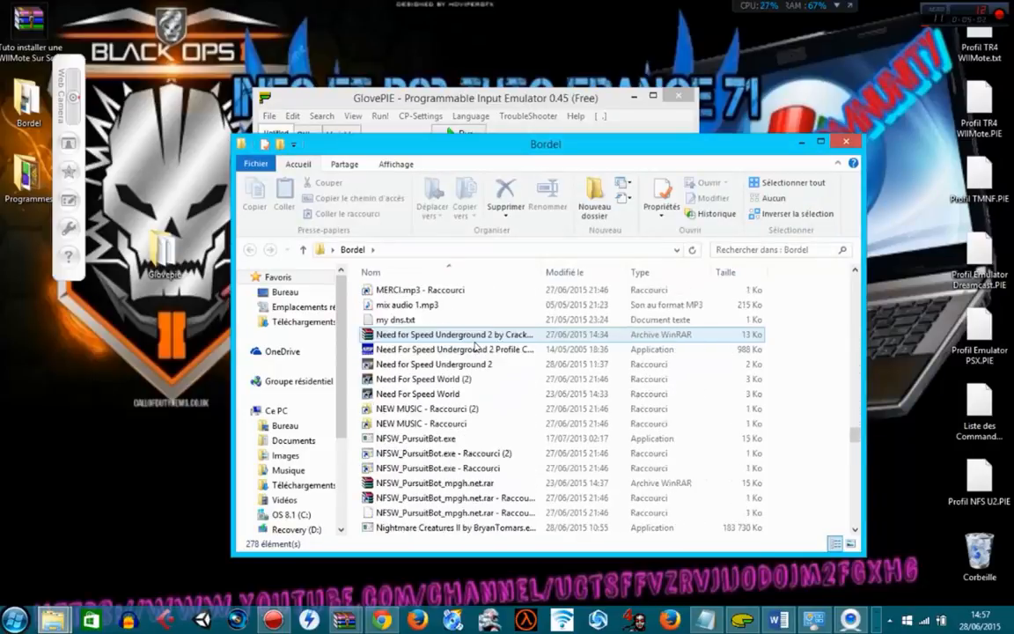
pyautogui.scroll(-2, 474, 347)
pyautogui.scroll(-3, 473, 347)
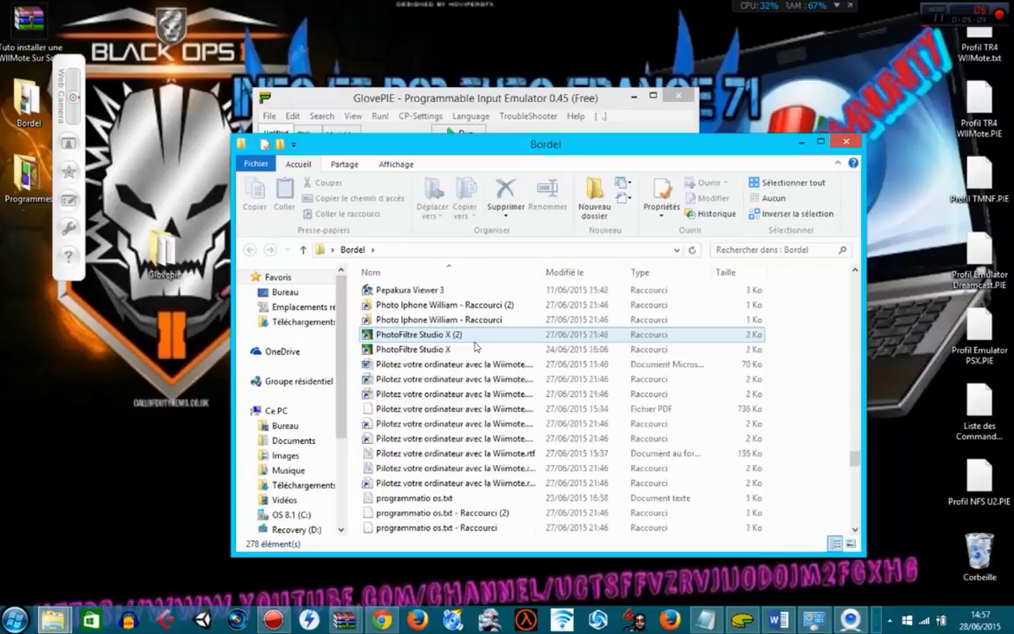
pyautogui.scroll(-1, 474, 347)
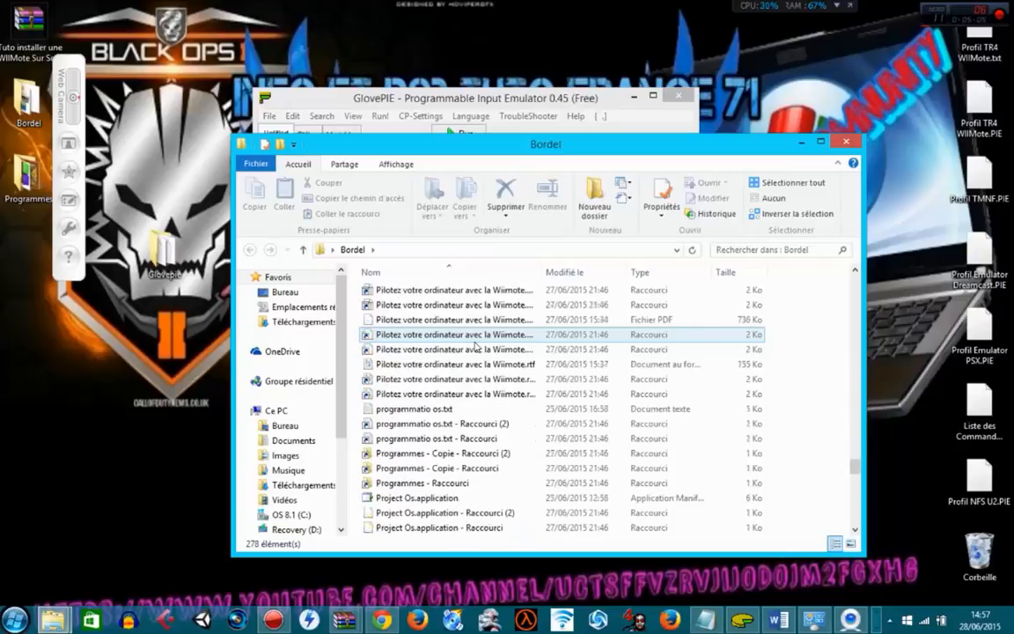
pyautogui.scroll(7, 474, 346)
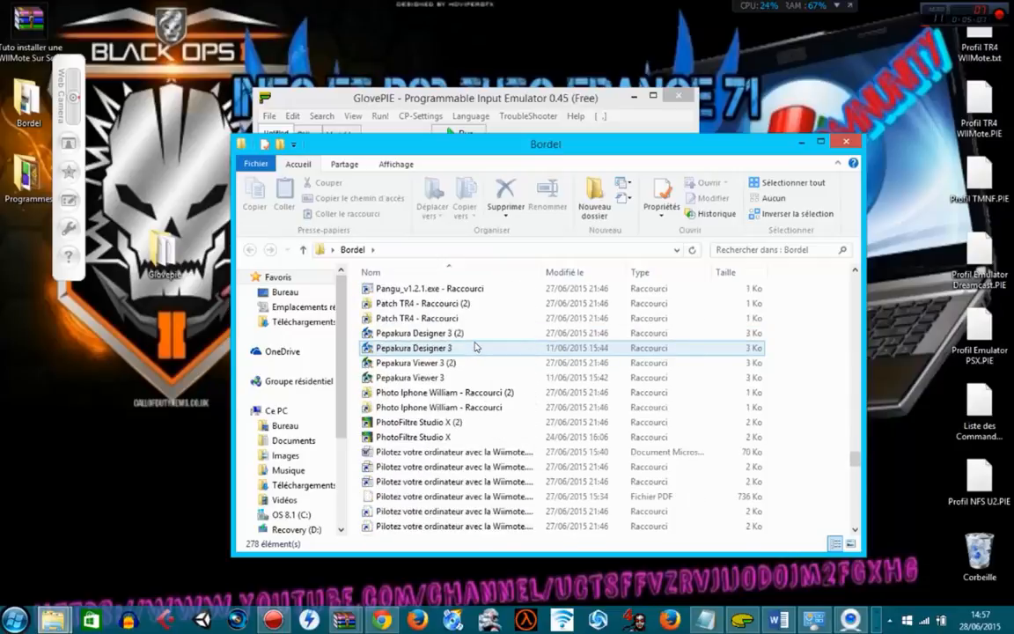
pyautogui.scroll(2, 475, 347)
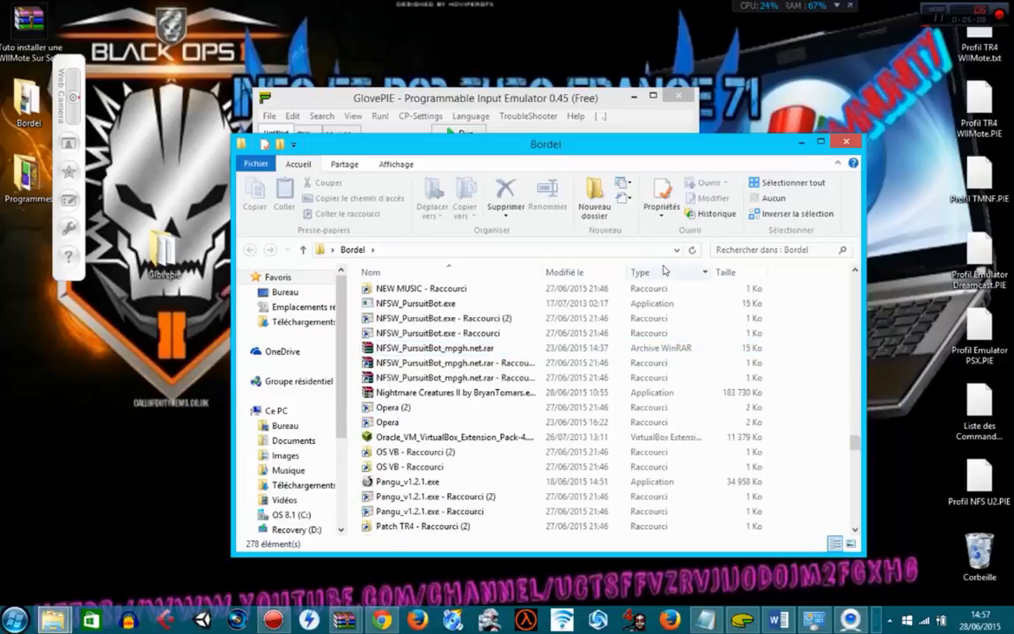
pyautogui.click(846, 142)
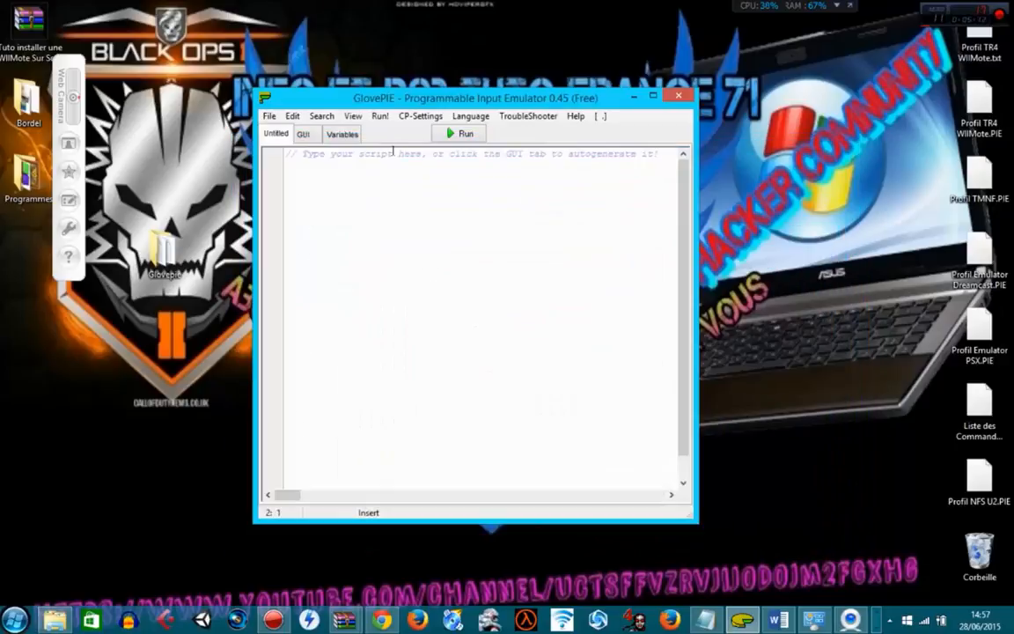
# From GlovePIE's file-opening dialog, open Profil TR4 WIIMote.txt in Notepad to view its list of game controls, and close it.
pyautogui.click(269, 115)
pyautogui.click(288, 146)
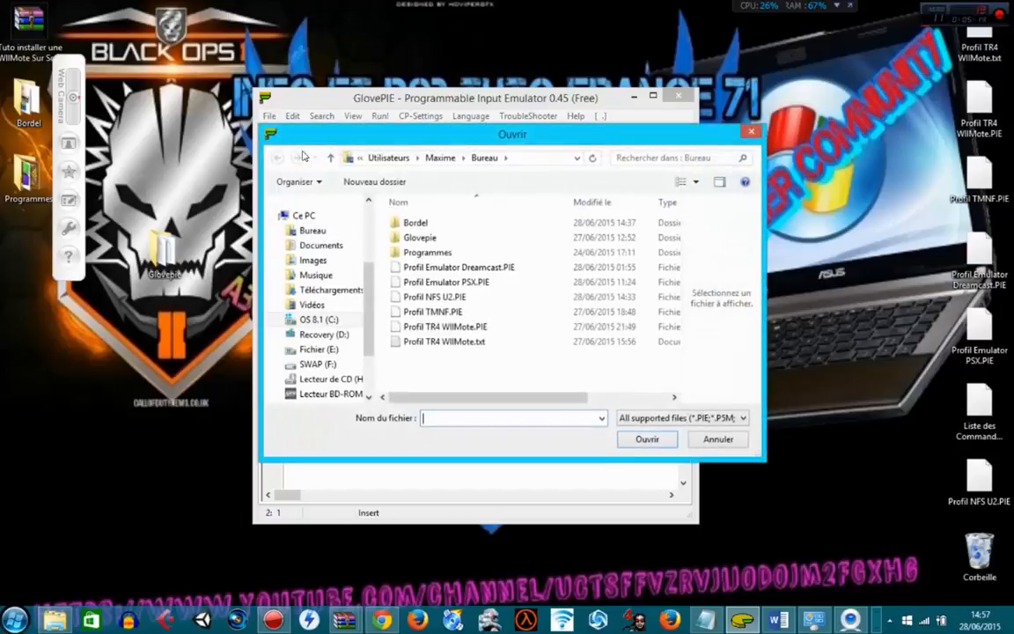
pyautogui.click(445, 342)
pyautogui.moveTo(272, 354); pyautogui.dragTo(185, 319)
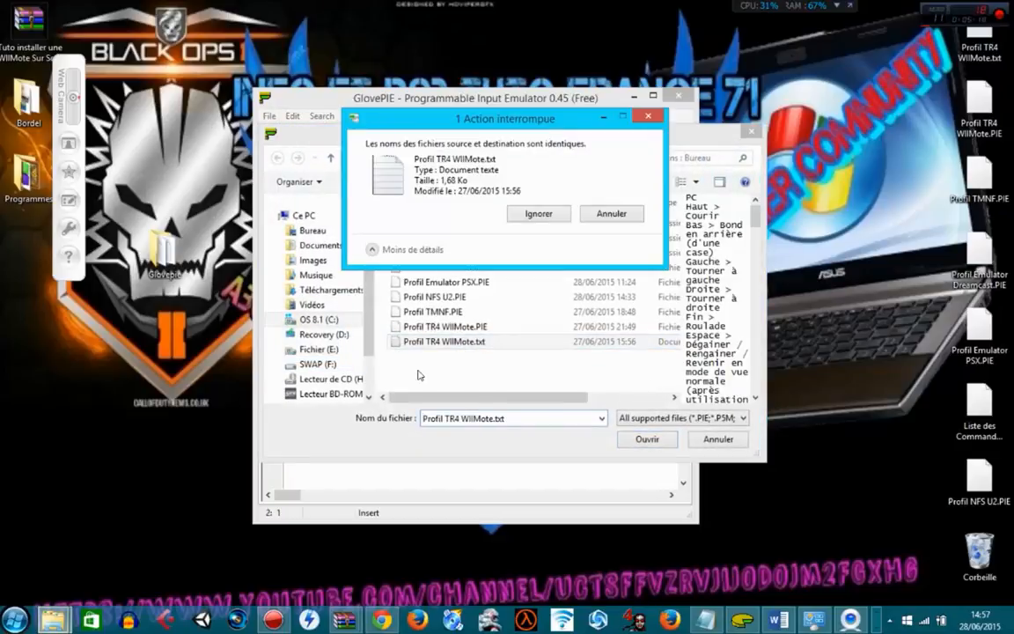
pyautogui.click(538, 214)
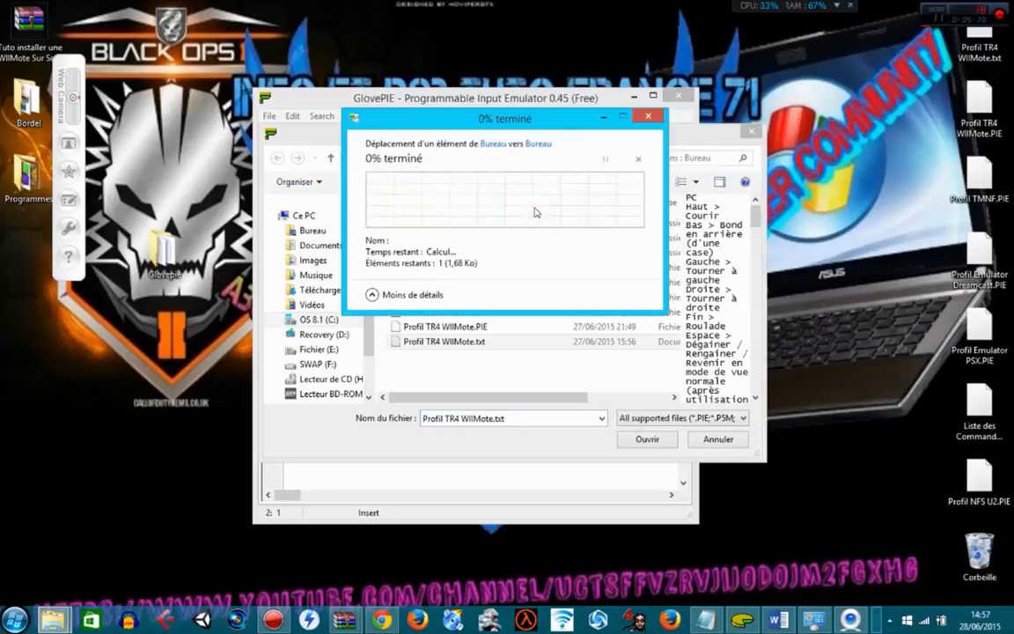
pyautogui.doubleClick(468, 342)
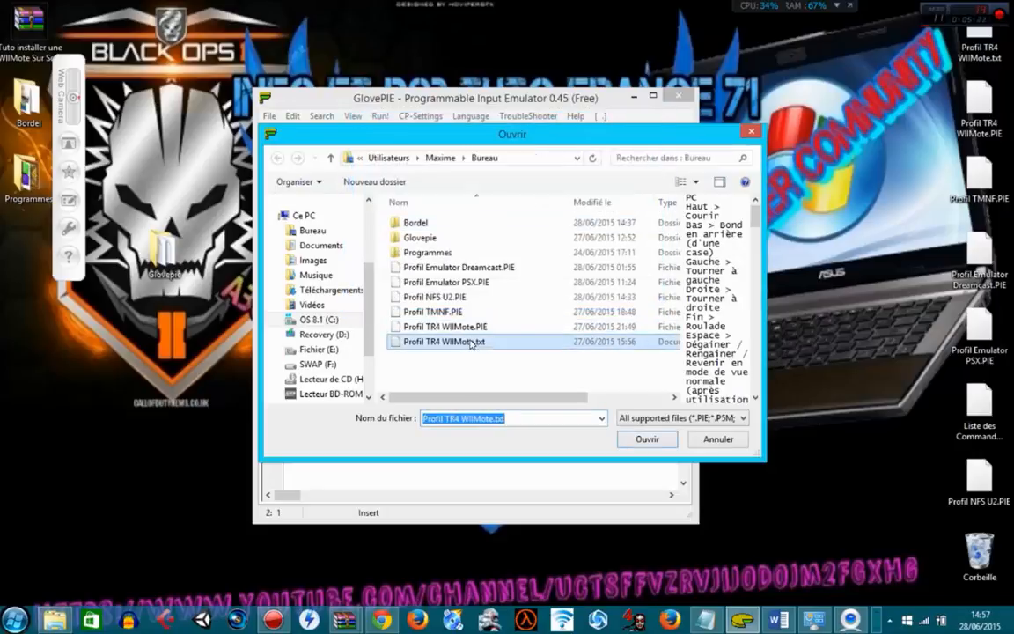
pyautogui.rightClick(469, 339)
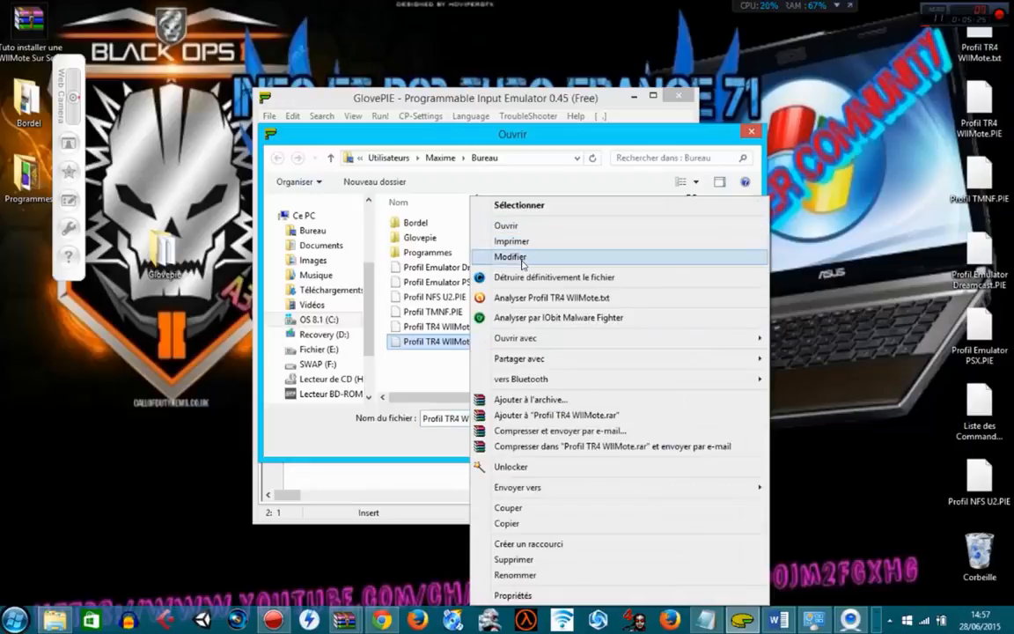
pyautogui.click(518, 254)
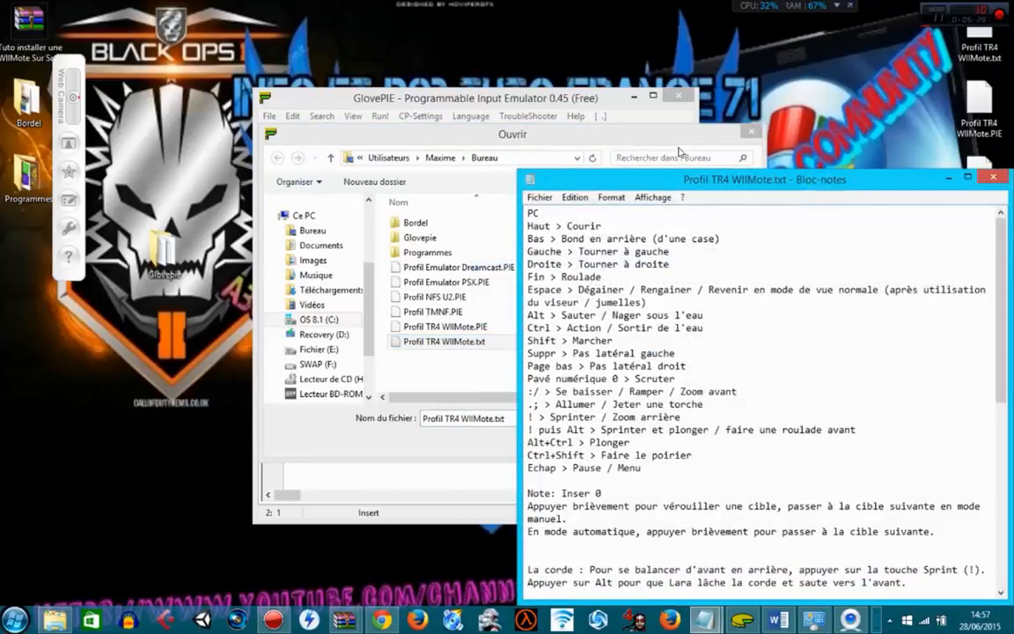
pyautogui.click(995, 179)
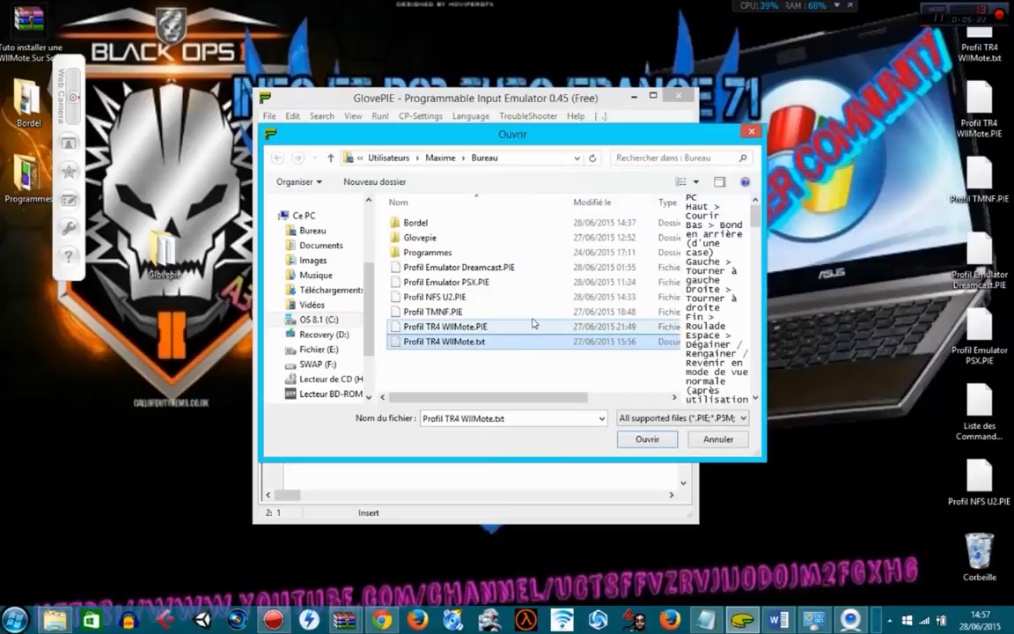
# Load the Profil TR4 WIIMote.PIE script into GlovePIE.
pyautogui.click(456, 327)
pyautogui.doubleClick(456, 327)
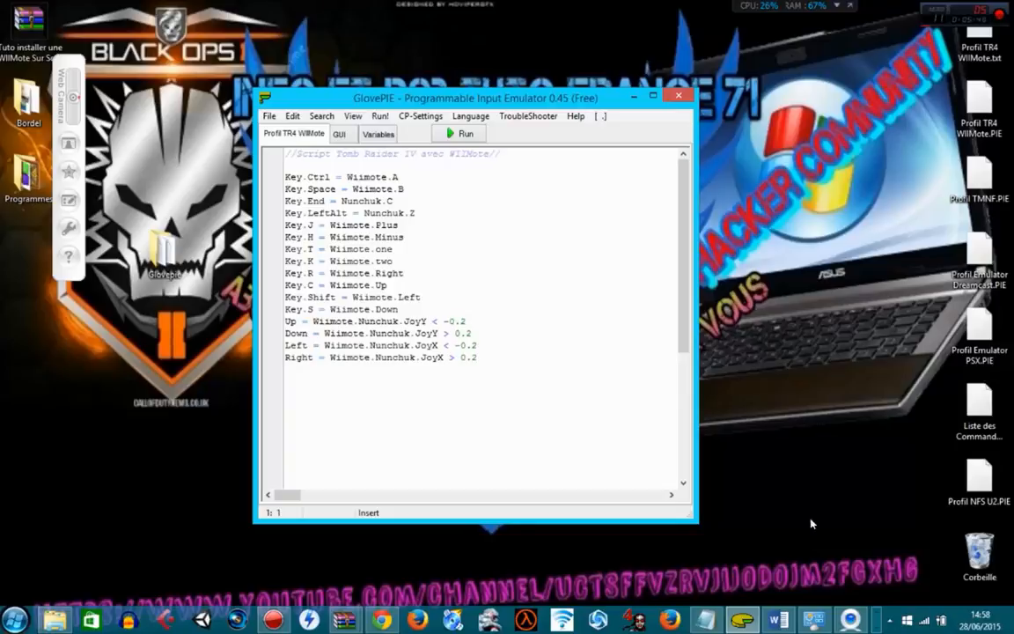
pyautogui.click(889, 619)
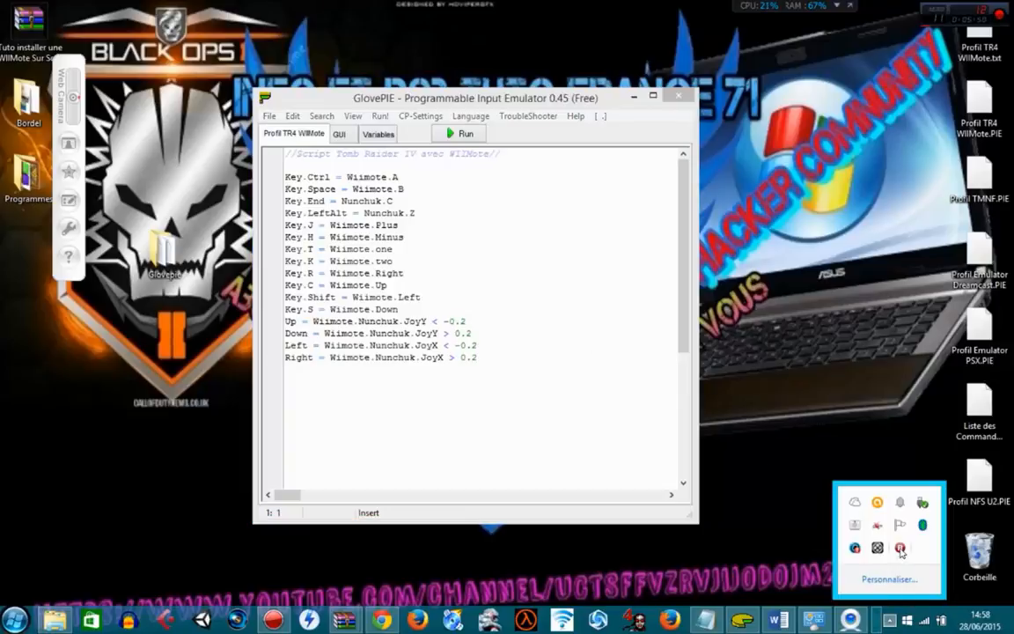
pyautogui.rightClick(900, 549)
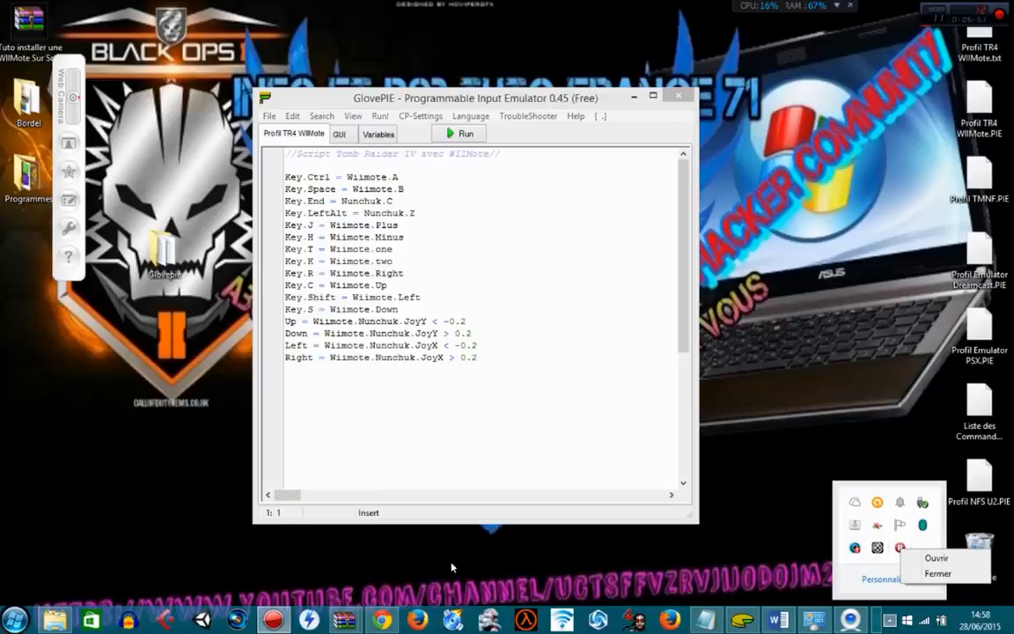
pyautogui.click(273, 620)
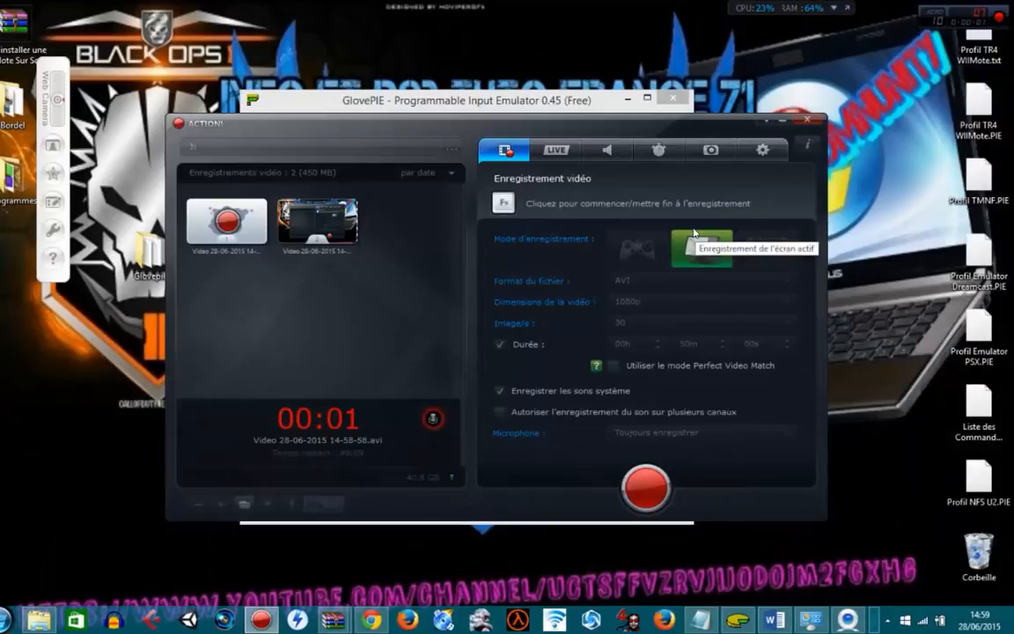
pyautogui.click(780, 123)
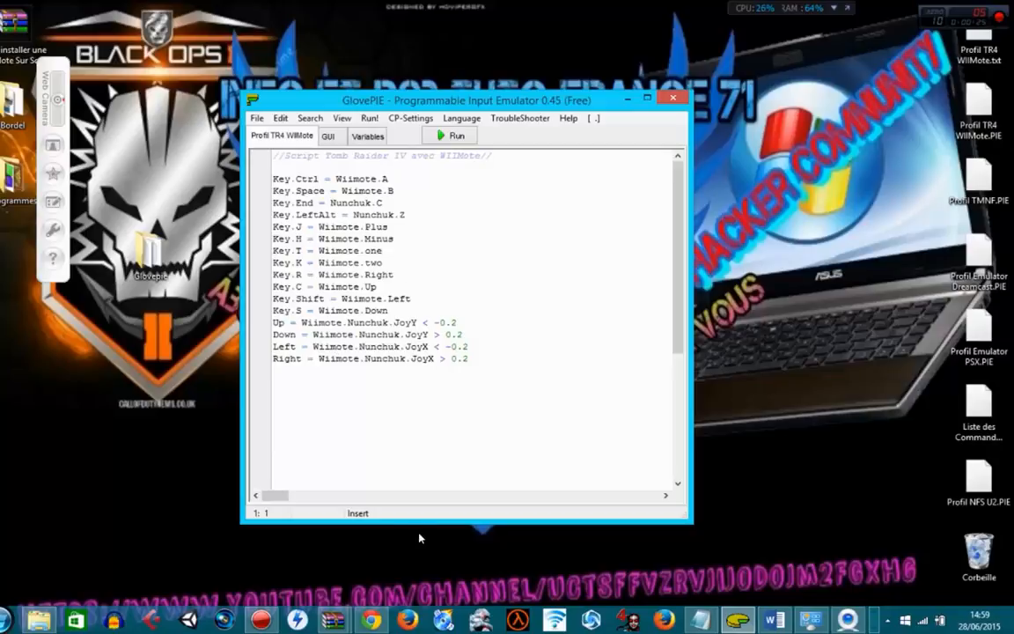
# Switch to Word and examine the table of keyboard keys and their GlovePIE syntax in Pilotez votre ordinateur avec la Wiimote.doc.
pyautogui.click(775, 620)
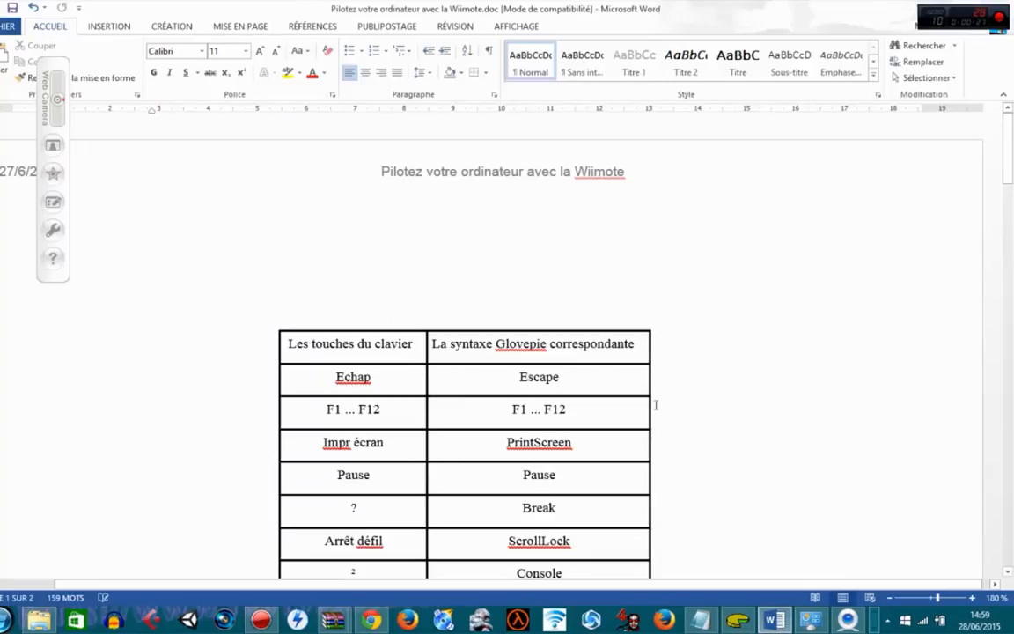
pyautogui.scroll(-3, 658, 399)
pyautogui.scroll(-15, 658, 397)
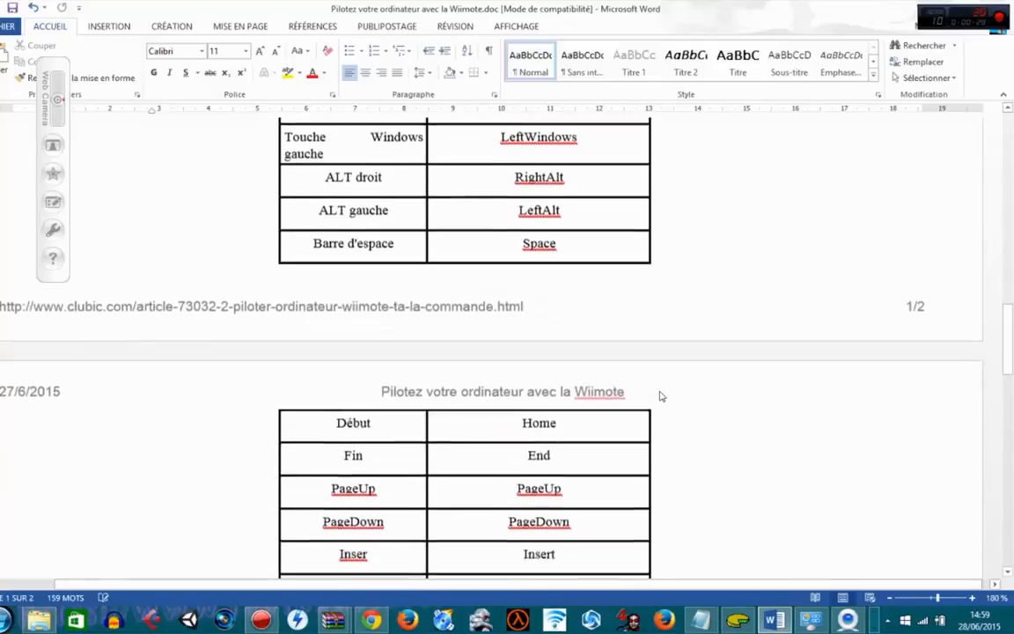
pyautogui.scroll(-12, 660, 395)
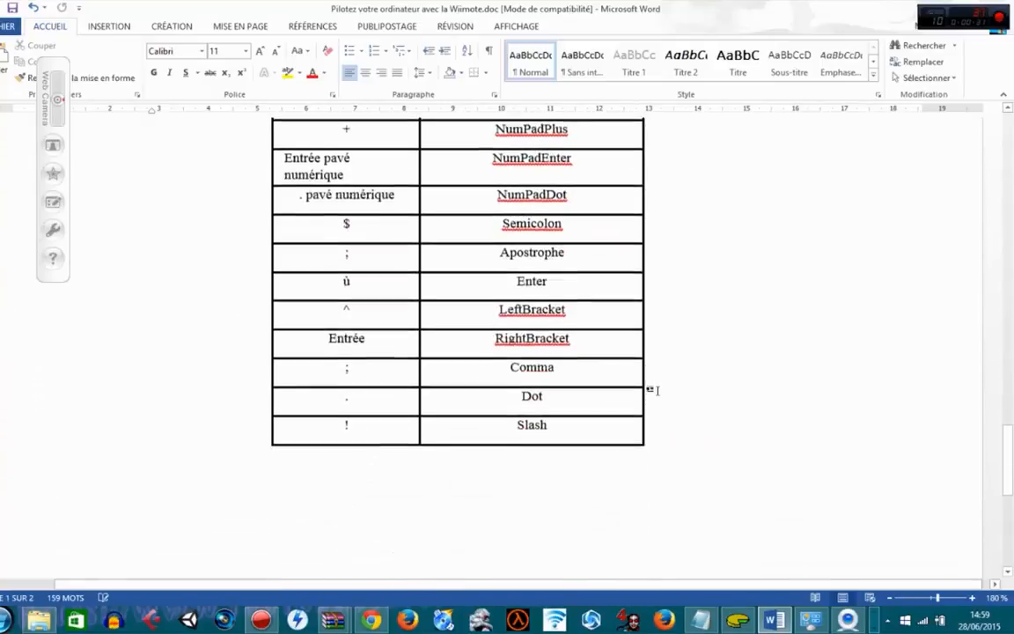
pyautogui.scroll(8, 659, 390)
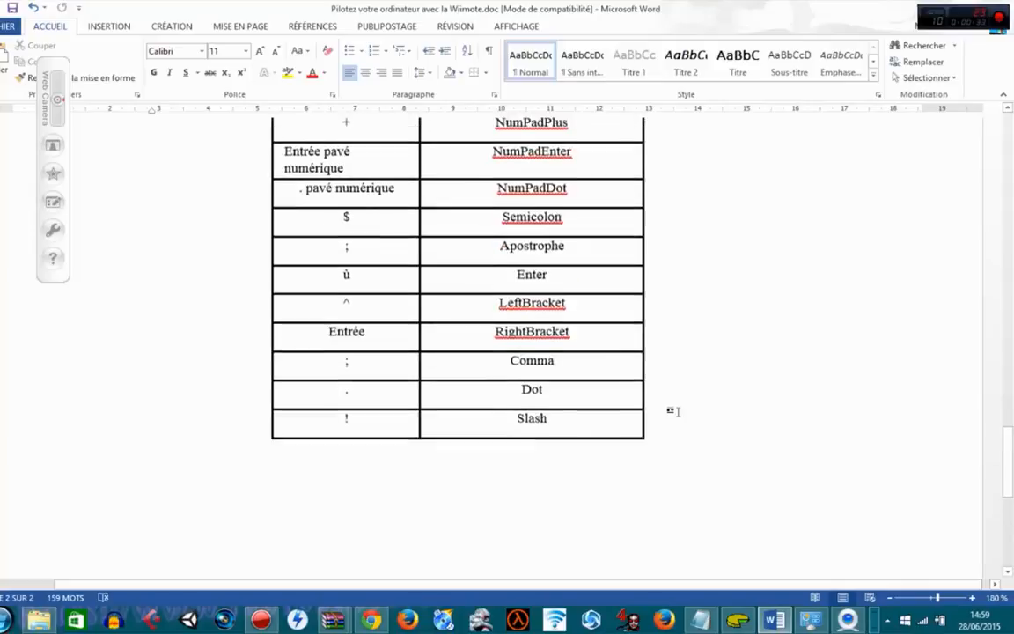
pyautogui.scroll(15, 682, 417)
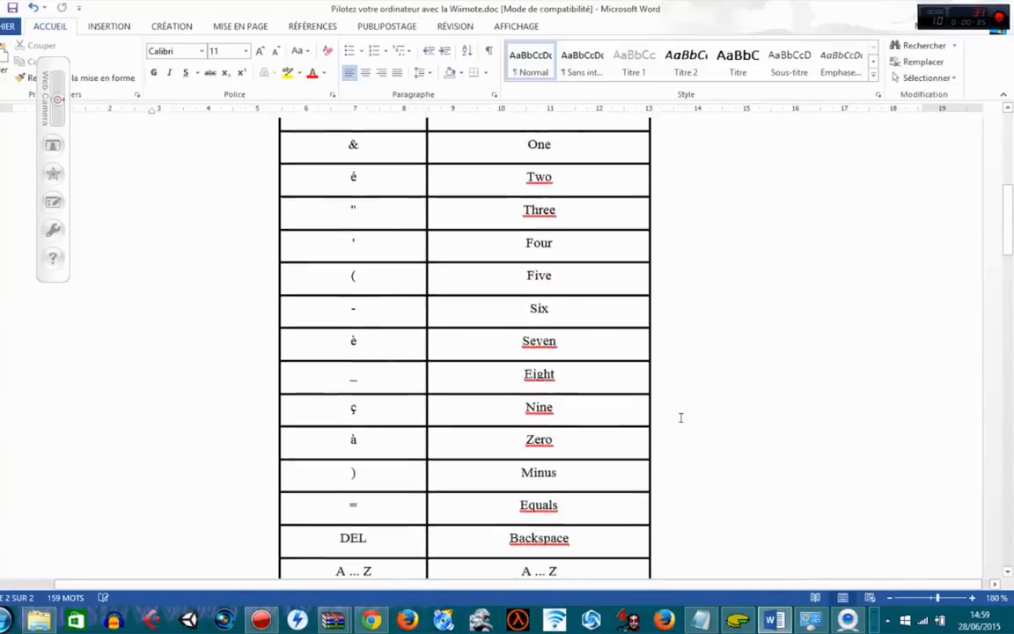
pyautogui.scroll(4, 680, 417)
pyautogui.scroll(-13, 680, 417)
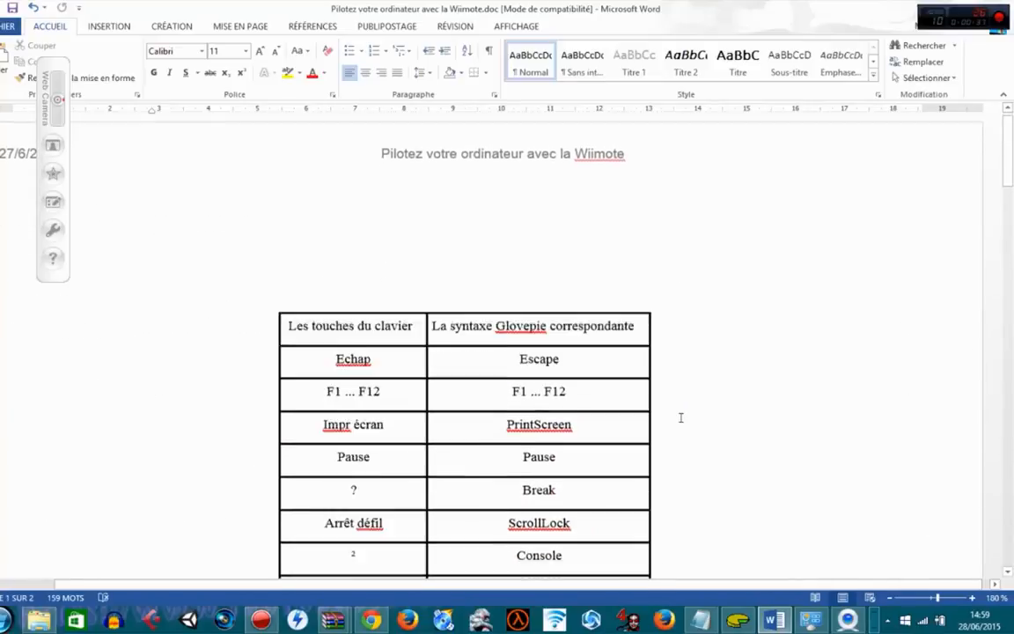
# Review the rest of the key syntax table in the Word document, return to its beginning, and switch back to the GlovePIE script.
pyautogui.scroll(-7, 681, 417)
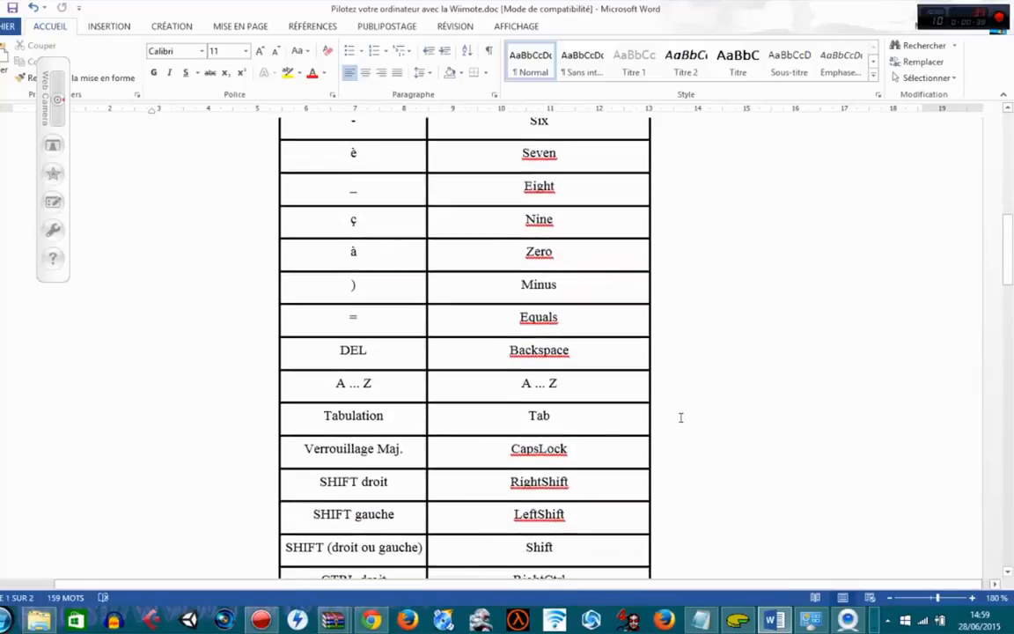
pyautogui.scroll(18, 680, 418)
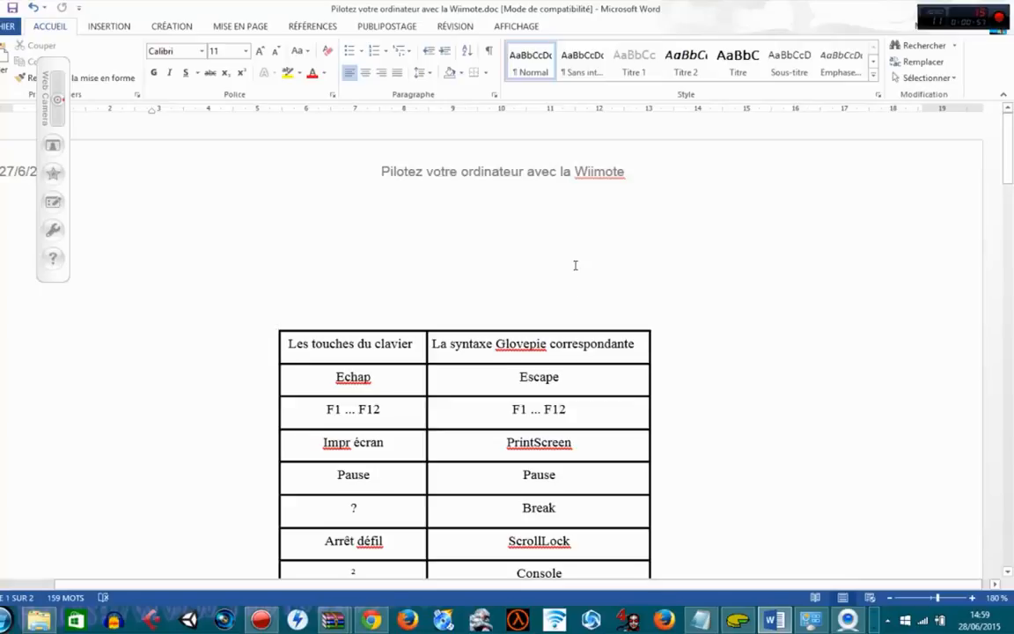
pyautogui.click(958, 6)
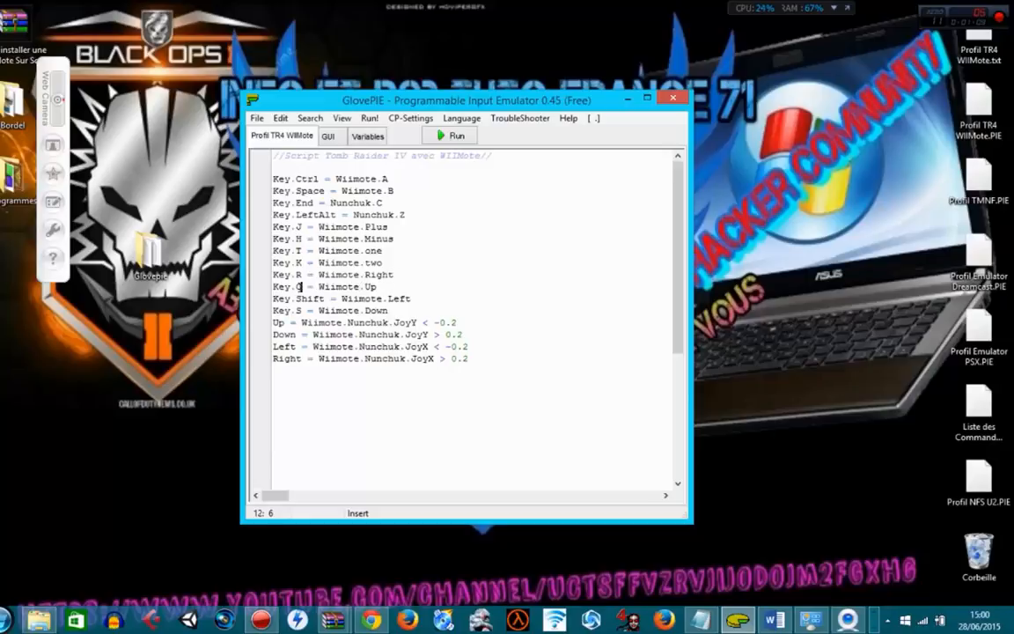
# Change the key assigned to Wiimote.Up to R in the script, and briefly show the webcam window.
pyautogui.doubleClick(298, 287)
pyautogui.write('Q')
pyautogui.click(845, 620)
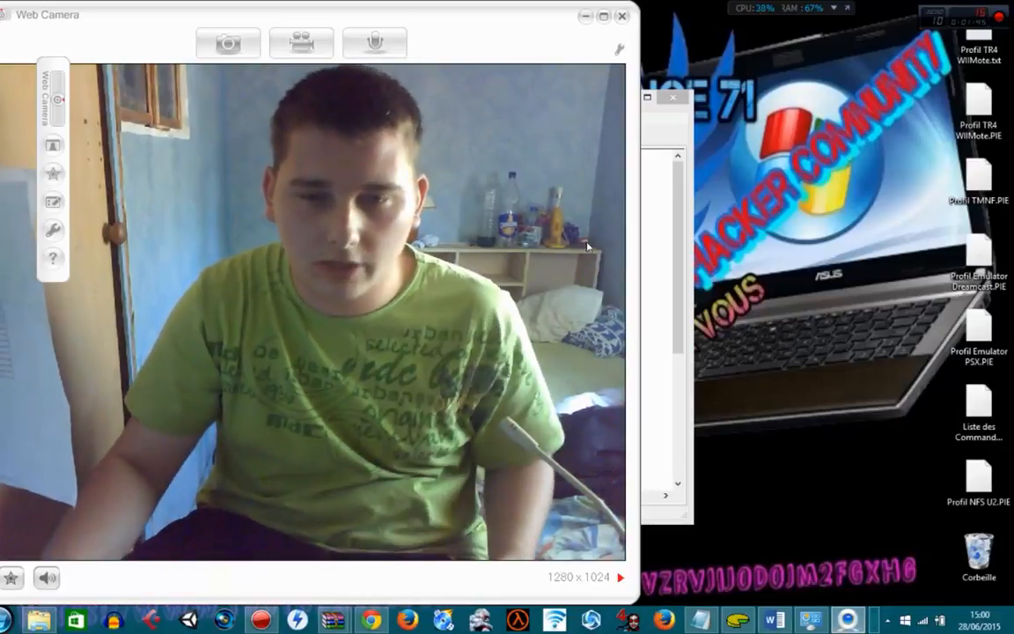
pyautogui.click(587, 21)
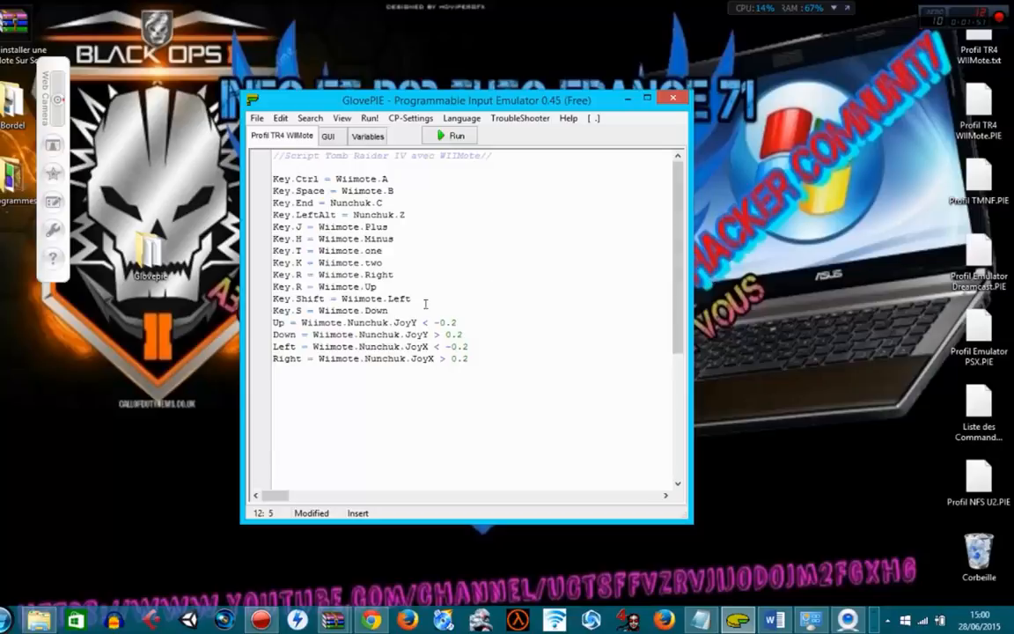
# Replace the Shift key assigned to Wiimote.Left with c.
pyautogui.click(323, 297)
pyautogui.press('BackSpace')
pyautogui.press('BackSpace')
pyautogui.press('BackSpace')
pyautogui.press('BackSpace')
pyautogui.press('BackSpace')
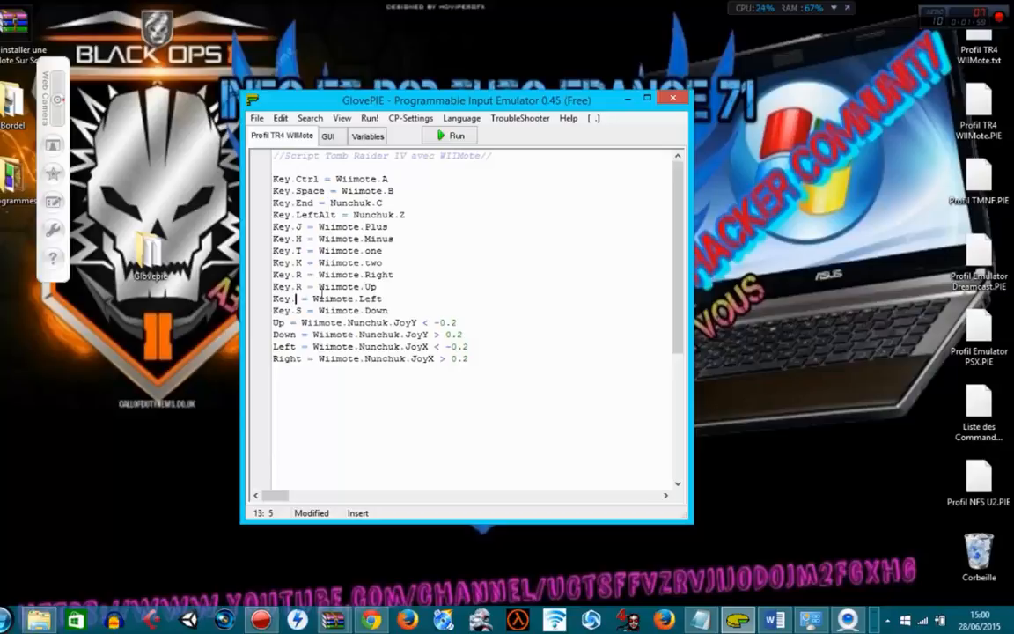
pyautogui.write('c')
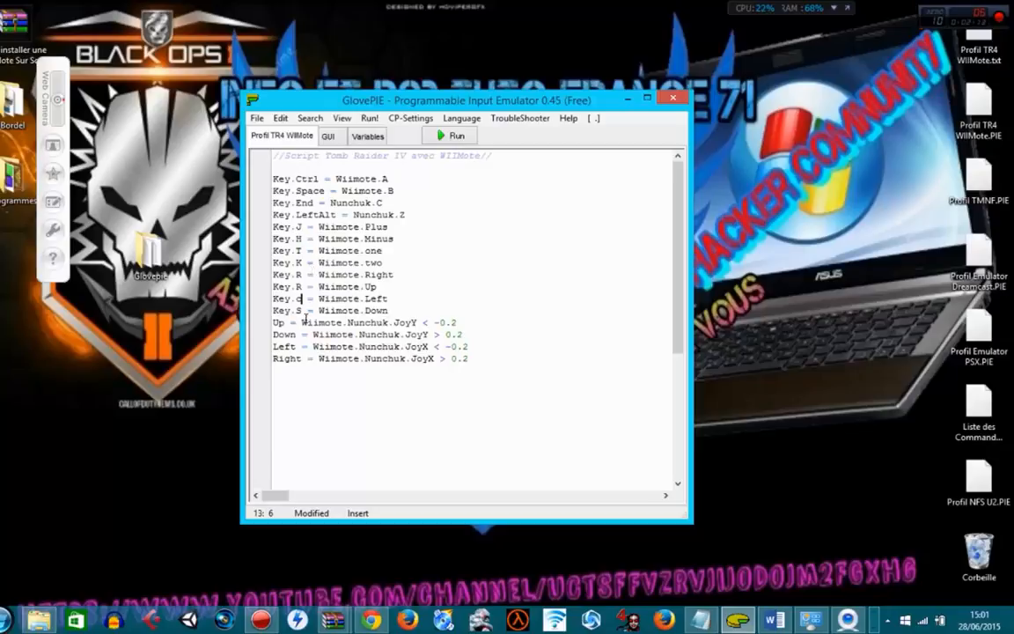
# Change the key assigned to Wiimote.Down to F2.
pyautogui.click(300, 309)
pyautogui.press('BackSpace')
pyautogui.write('Z')
pyautogui.press('Down')
pyautogui.press('Up')
pyautogui.write('2')
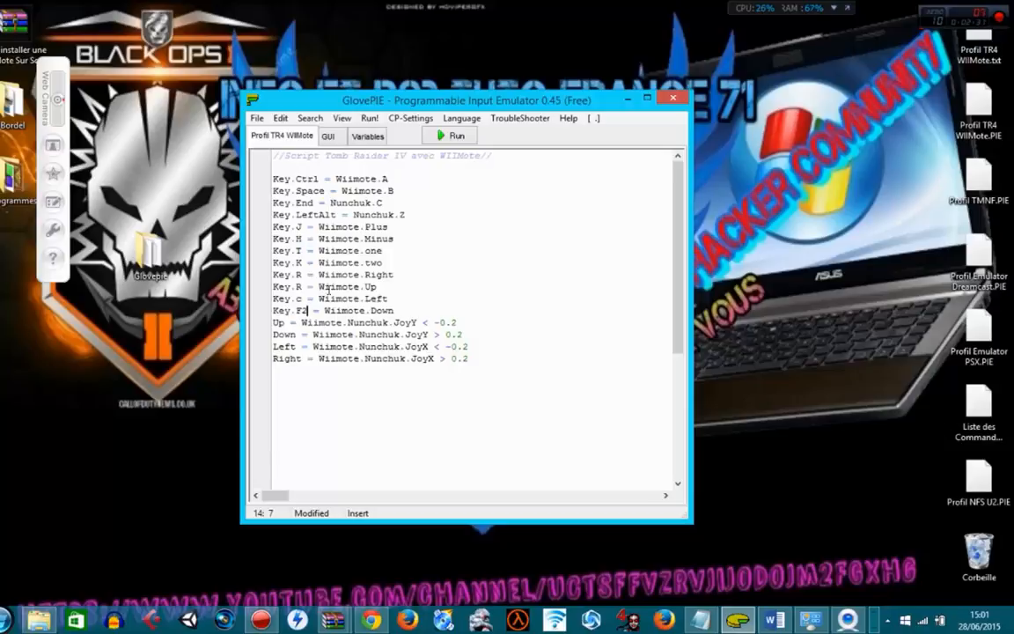
# Change the key assigned to Wiimote.Right to B.
pyautogui.click(300, 275)
pyautogui.press('BackSpace')
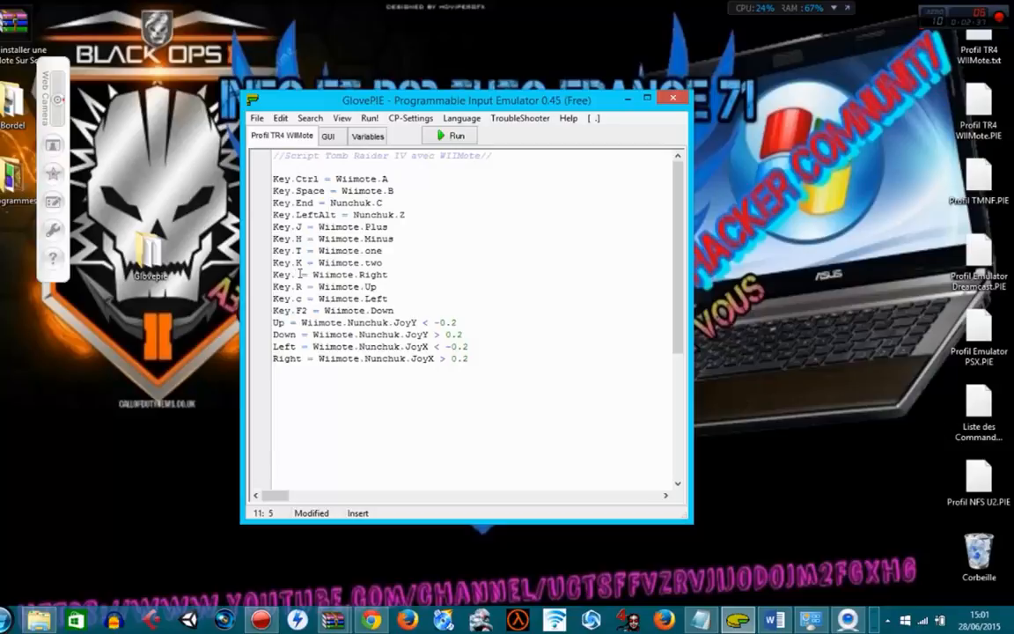
pyautogui.write('B')
pyautogui.press('BackSpace')
pyautogui.write('E')
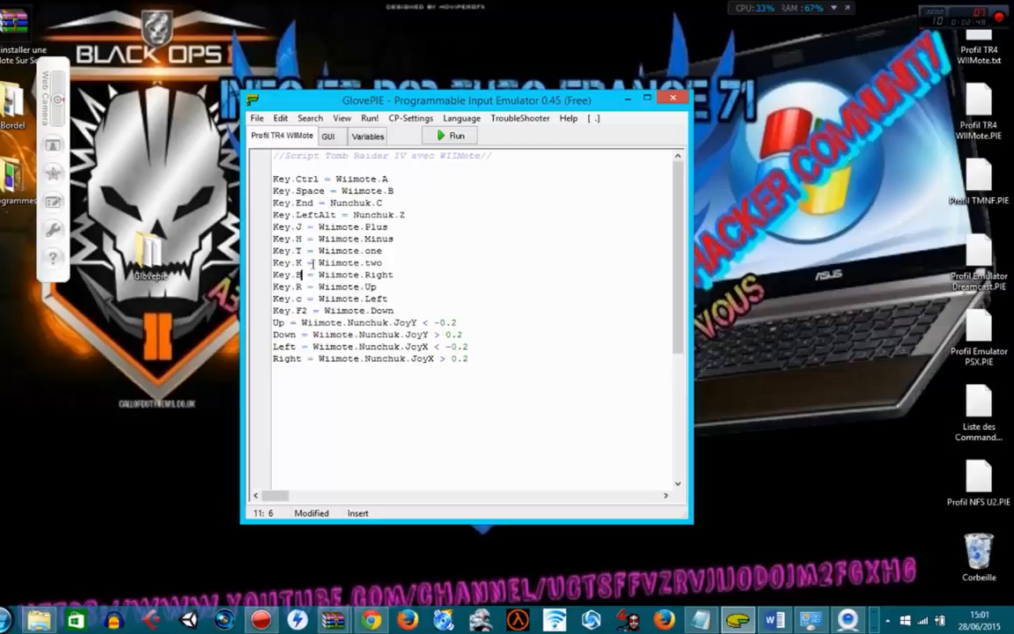
# Delete the Wiimote.two assignment from the script along with its empty line.
pyautogui.moveTo(382, 263); pyautogui.dragTo(272, 263)
pyautogui.press('BackSpace')
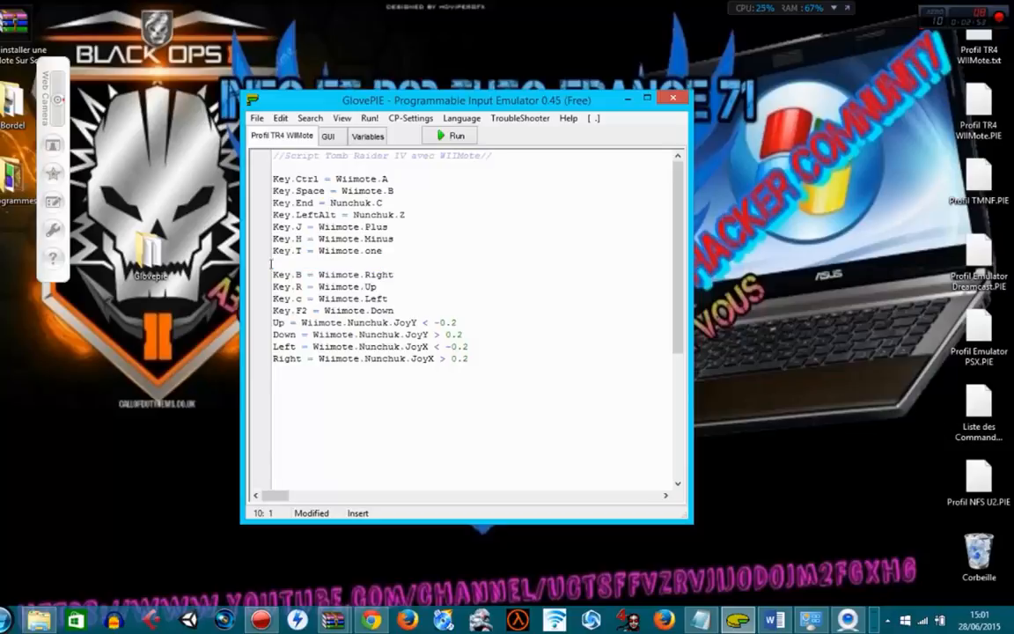
pyautogui.press('BackSpace')
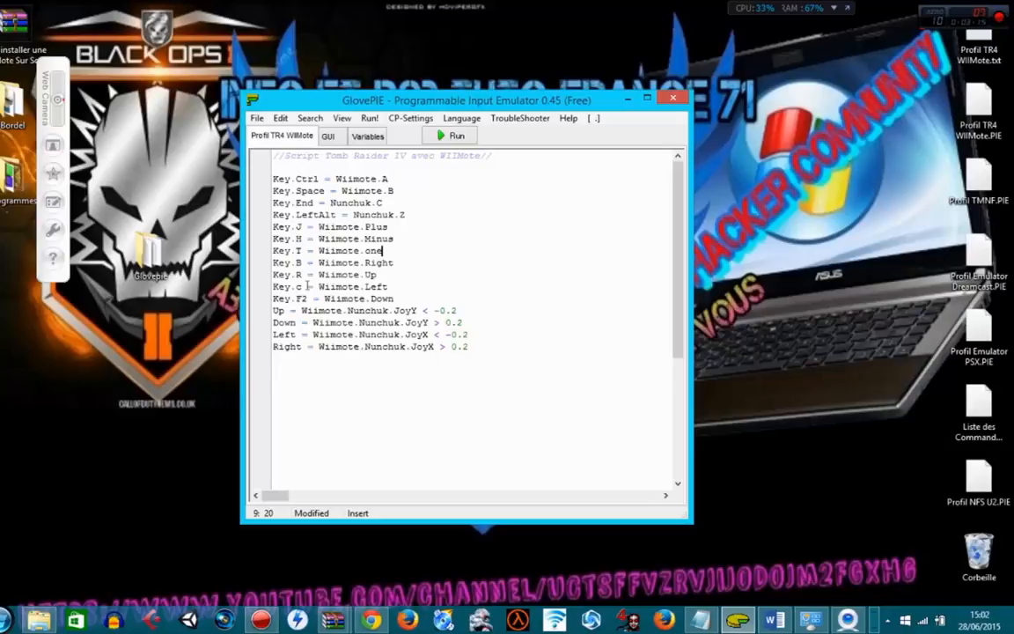
# Change the key assigned to Wiimote.one to RightBracket.
pyautogui.doubleClick(298, 251)
pyautogui.write('F1')
pyautogui.press('BackSpace')
pyautogui.press('BackSpace')
pyautogui.write('Right')
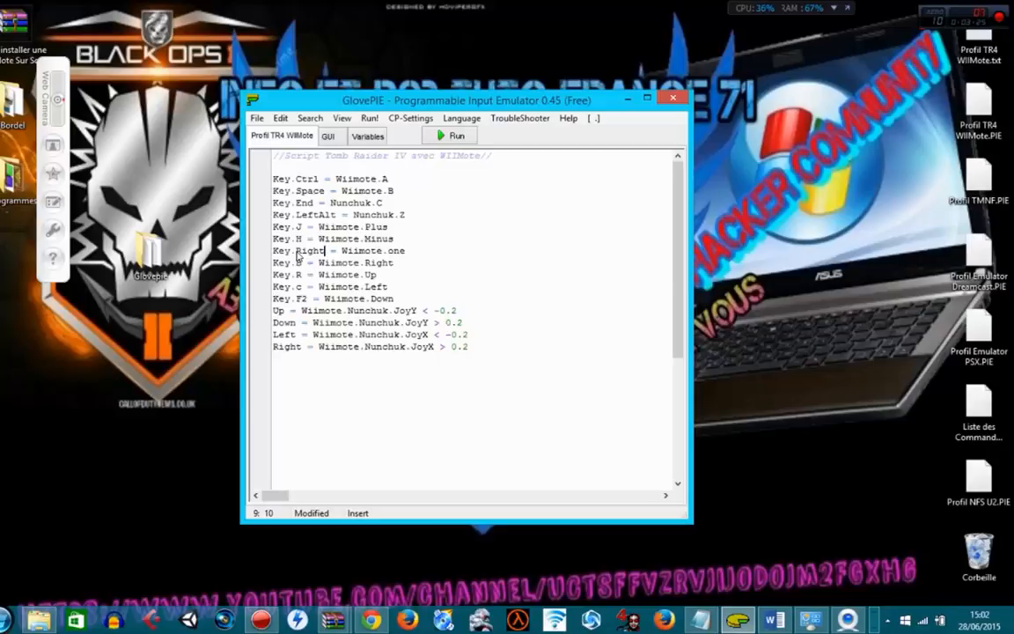
pyautogui.write('Bra')
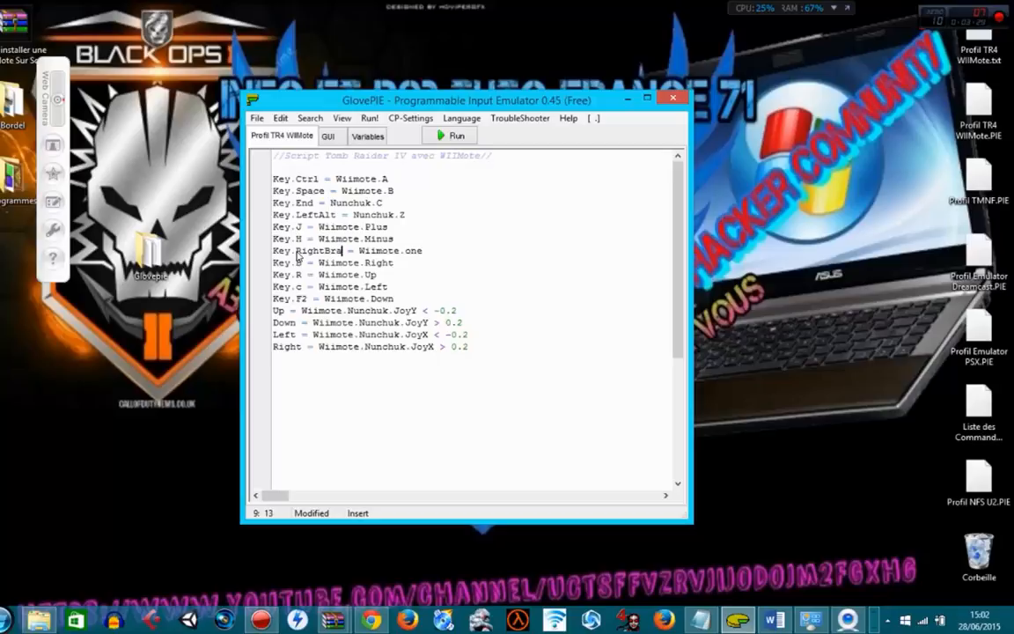
pyautogui.write('cket')
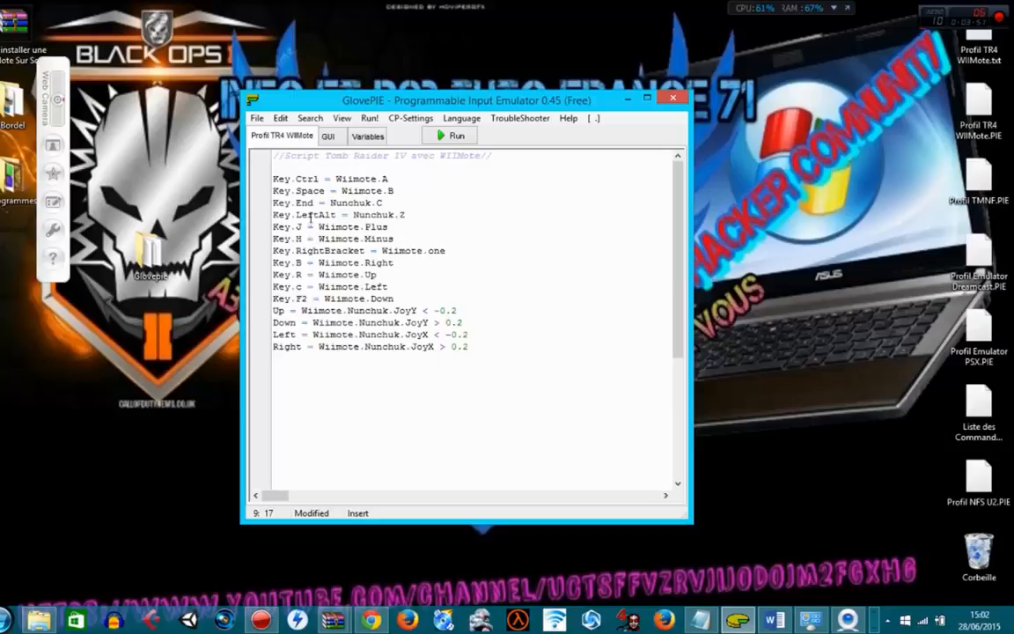
# Assign the Space key to Nunchuk.Z and the LeftAlt key to Wiimote.A.
pyautogui.moveTo(335, 215); pyautogui.dragTo(297, 217)
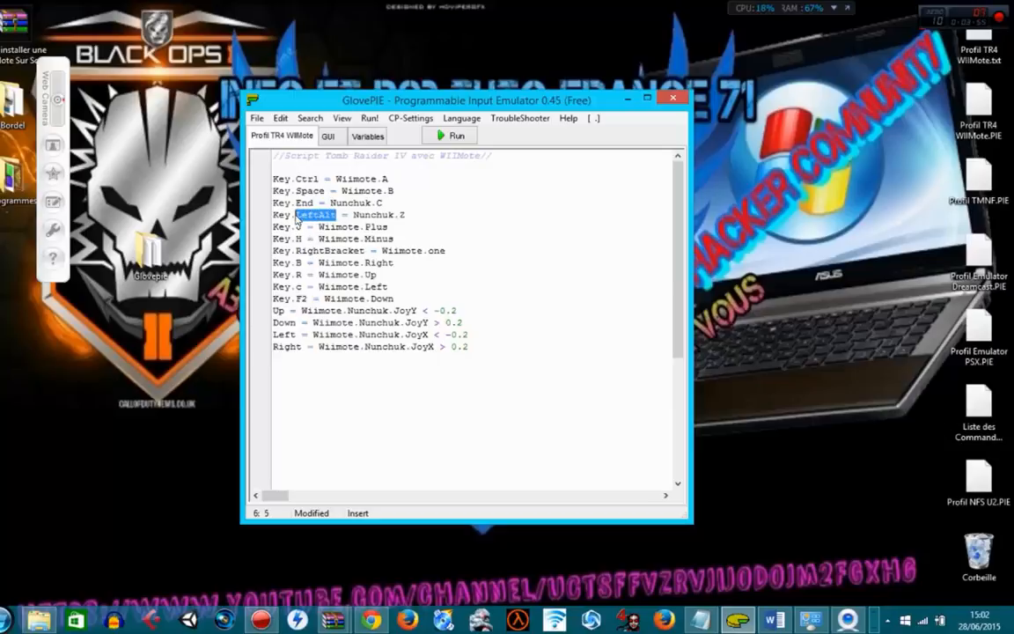
pyautogui.write('Space')
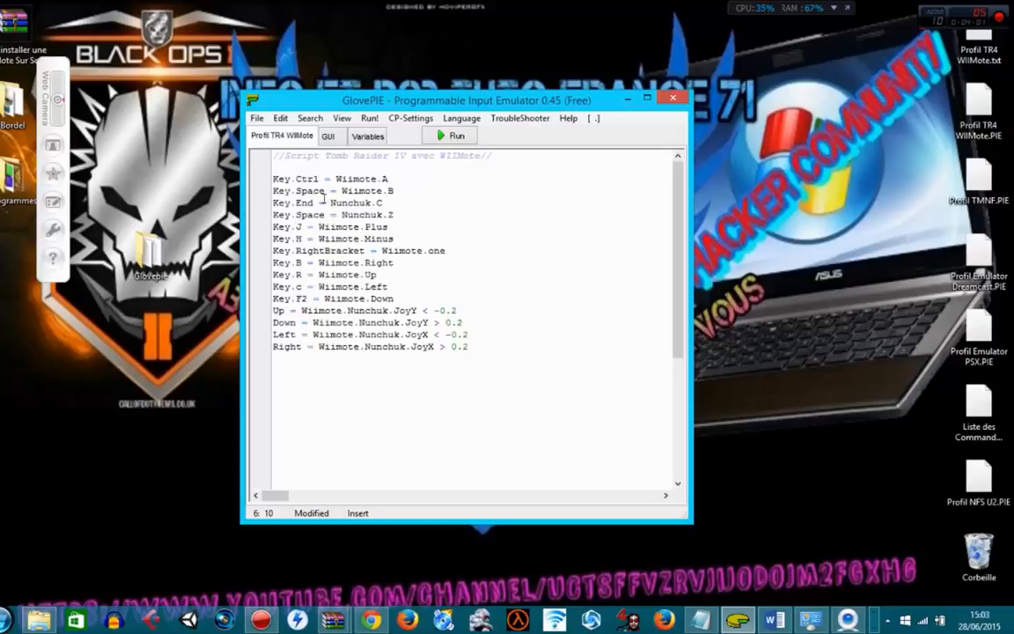
pyautogui.moveTo(318, 178); pyautogui.dragTo(297, 178)
pyautogui.write('En')
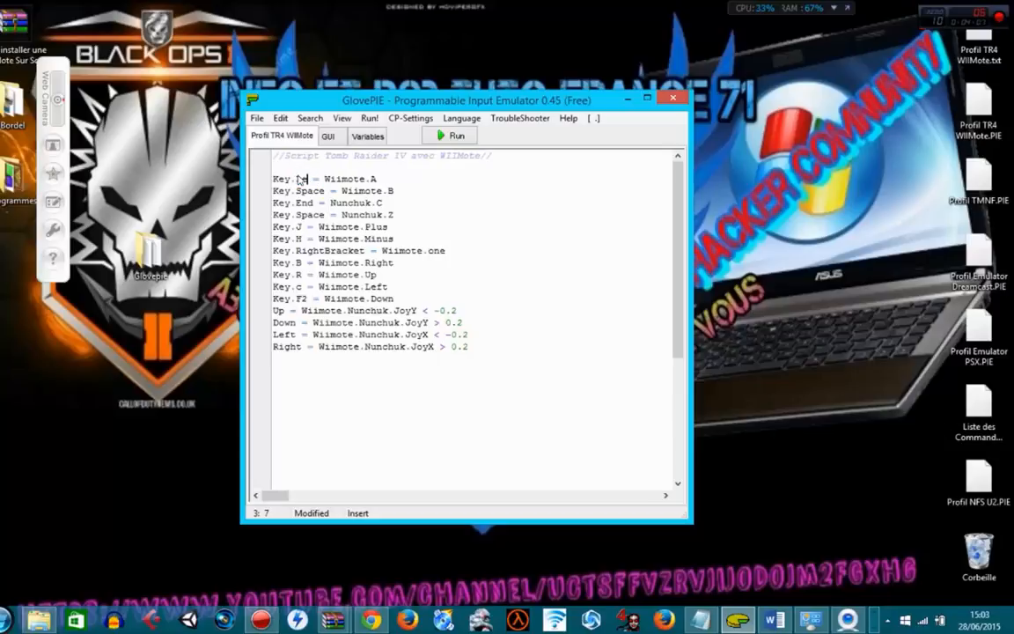
pyautogui.write('ftAlt')
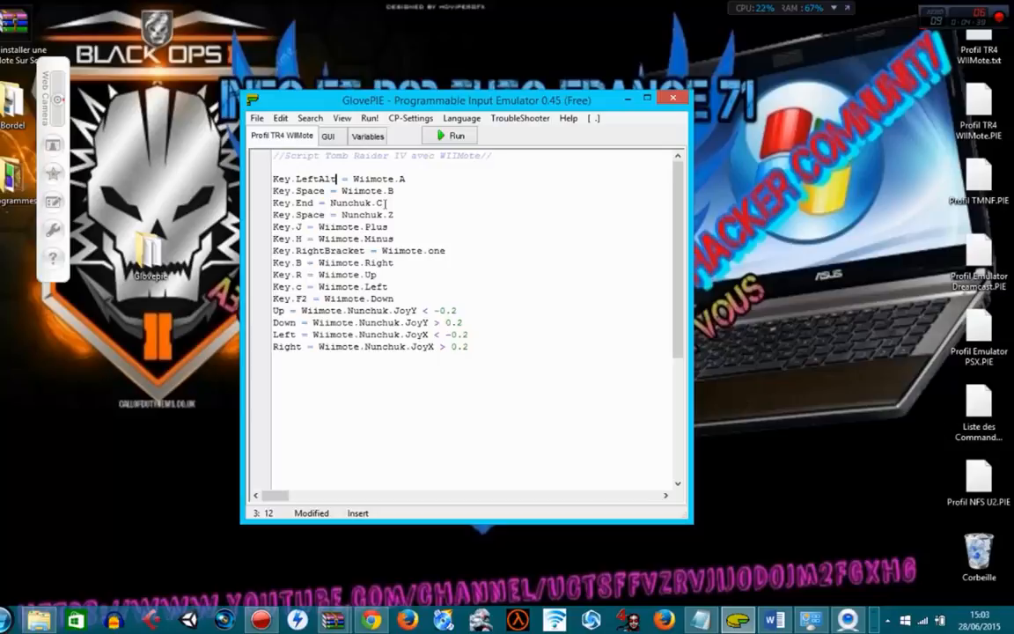
# Replace the End key assigned to Nunchuk.C with Down.
pyautogui.doubleClick(301, 299)
pyautogui.click(445, 274)
pyautogui.doubleClick(303, 203)
pyautogui.hotkey('shift', 'Left')
pyautogui.write('Down')
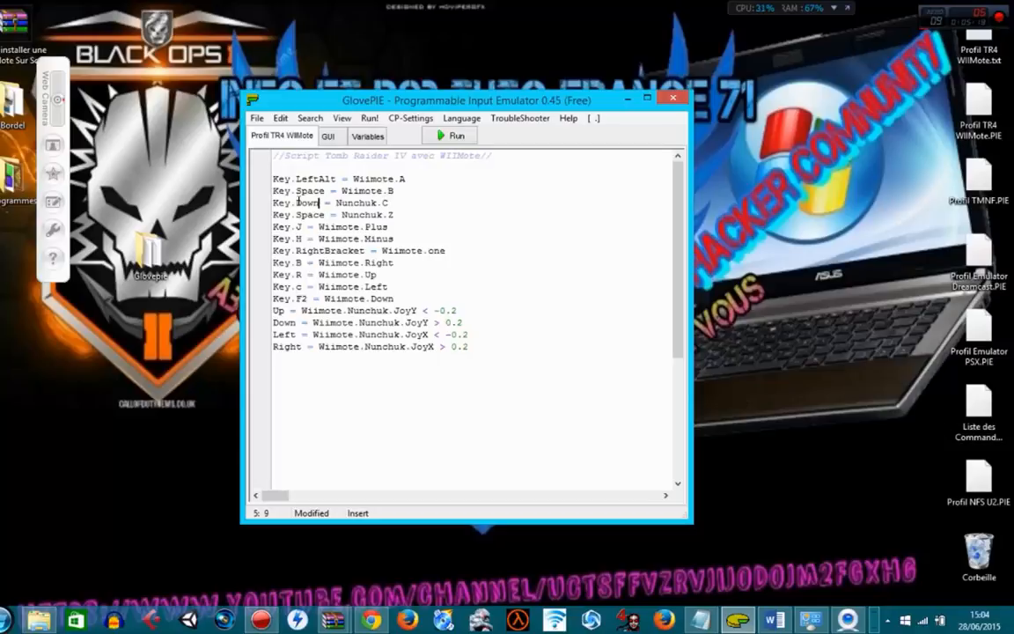
# Replace the Space key assigned to Wiimote.B with Up.
pyautogui.click(322, 189)
pyautogui.moveTo(322, 189); pyautogui.dragTo(298, 190)
pyautogui.write('Up')
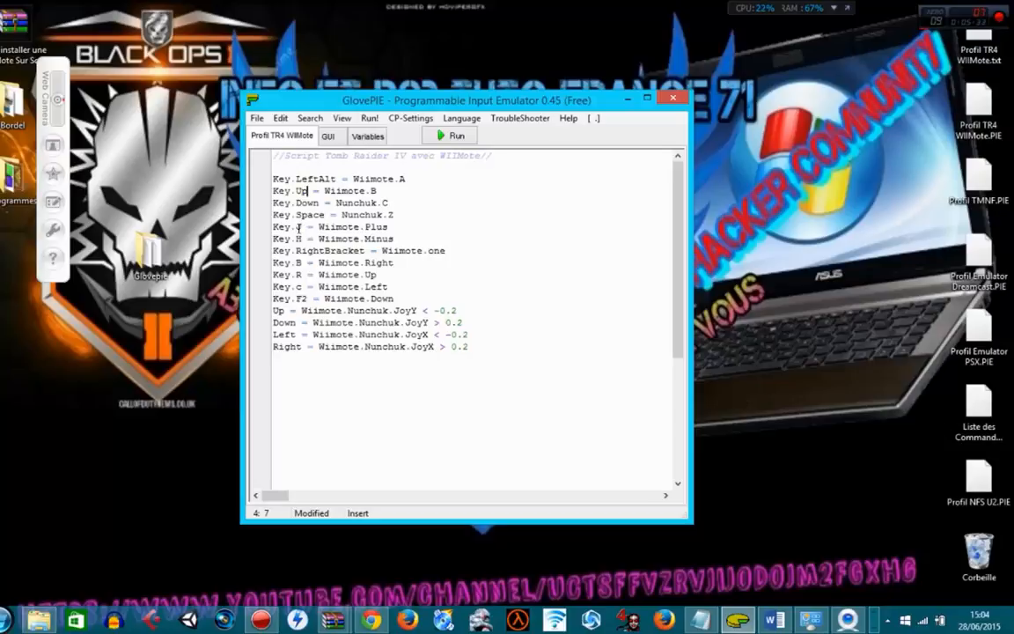
# Assign the Shift key to Wiimote.Plus and the Ctrl key to Wiimote.Minus.
pyautogui.doubleClick(298, 227)
pyautogui.write('Shift')
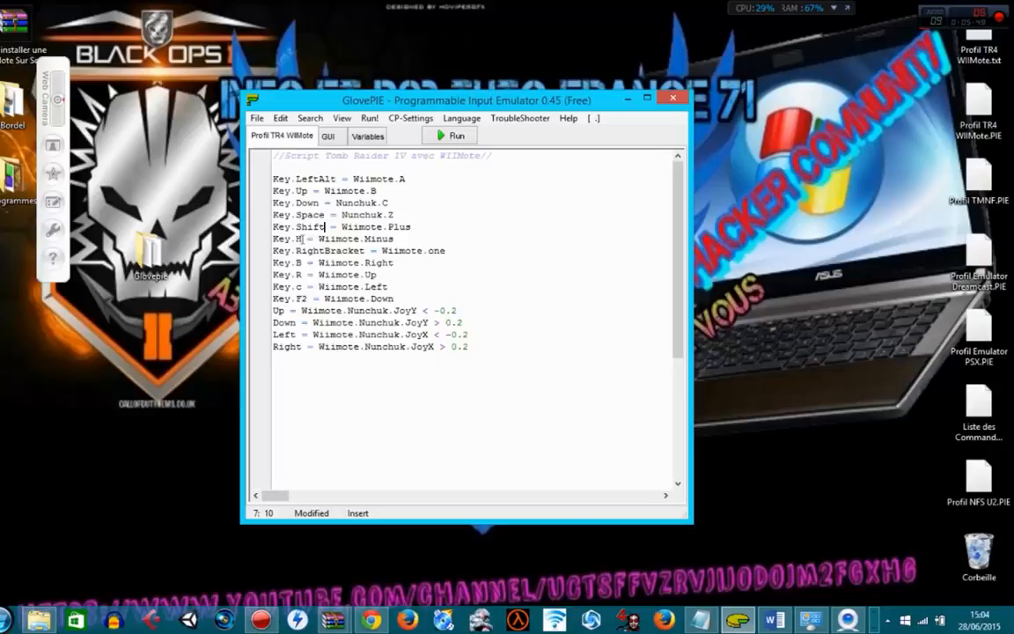
pyautogui.click(300, 239)
pyautogui.press('BackSpace')
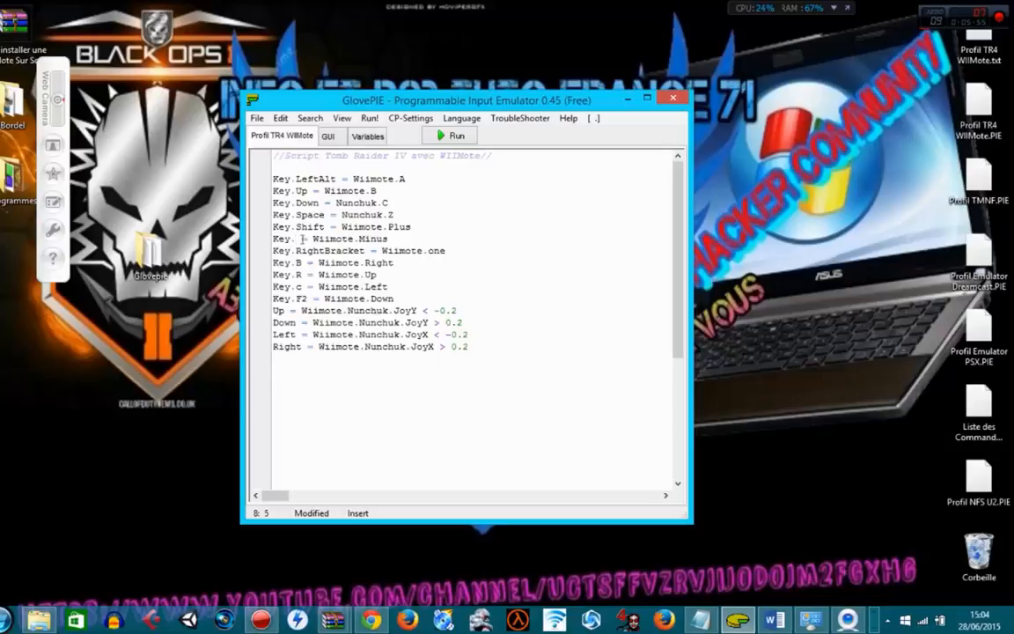
pyautogui.write('Ctrl')
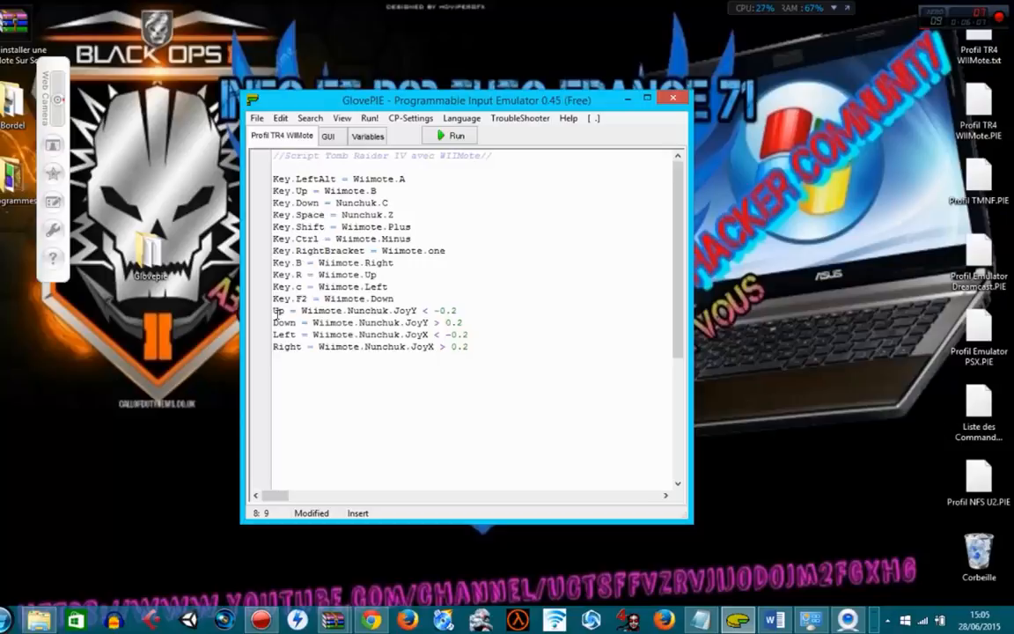
# Delete the two Nunchuk JoyY lines for Up and Down, keeping only the JoyX Left and Right lines.
pyautogui.moveTo(273, 310); pyautogui.dragTo(468, 323)
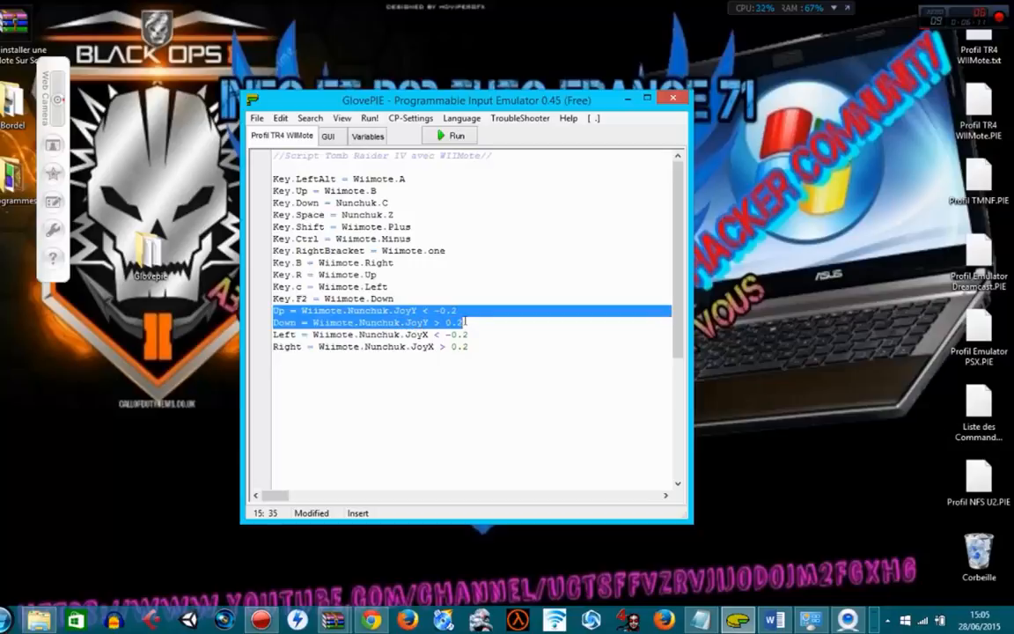
pyautogui.press('BackSpace')
pyautogui.press('BackSpace')
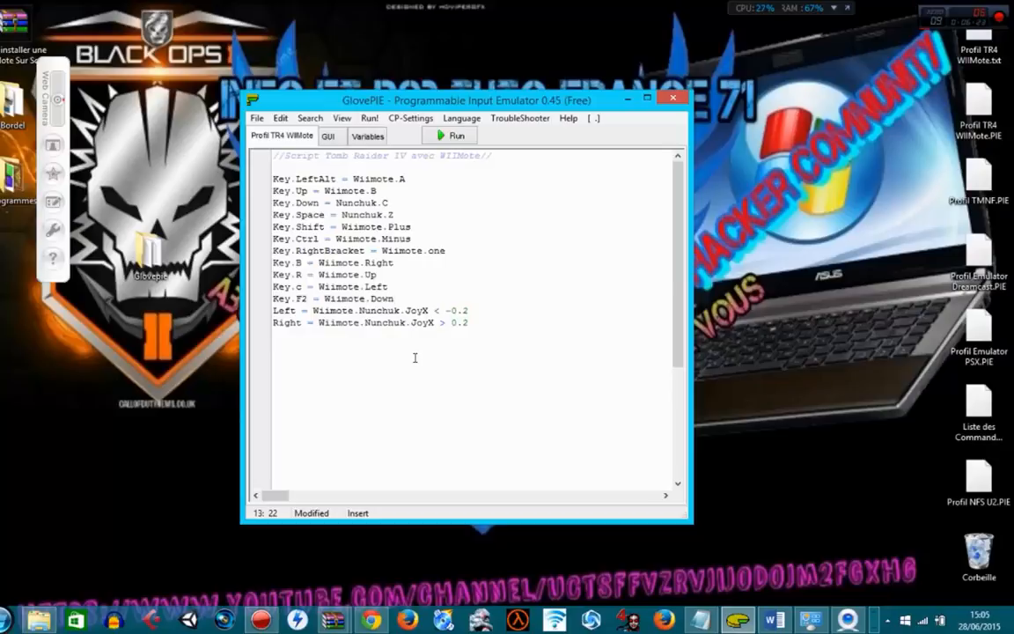
pyautogui.click(841, 619)
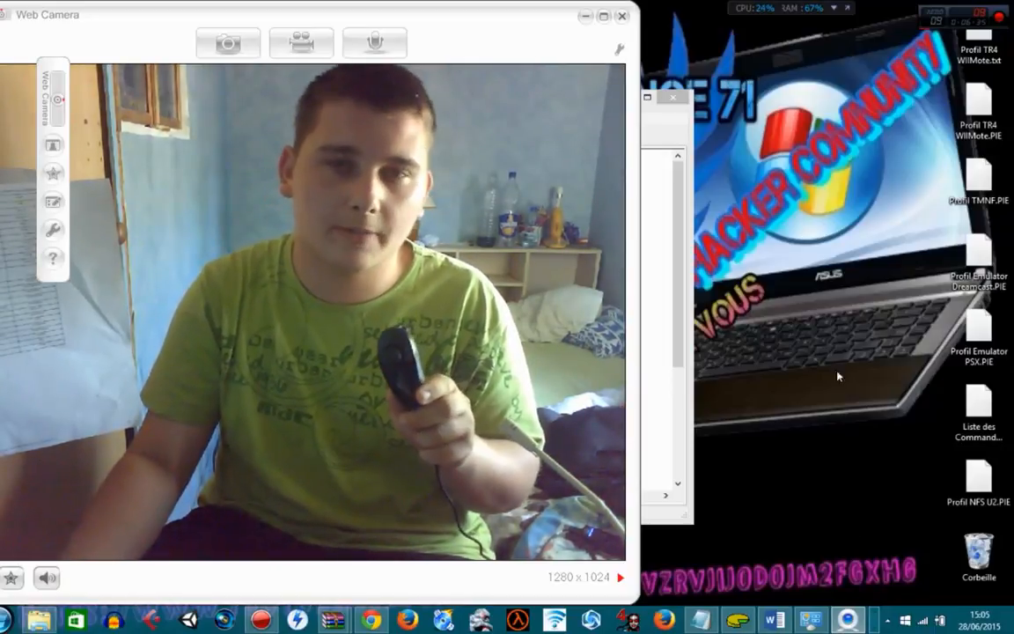
pyautogui.click(587, 18)
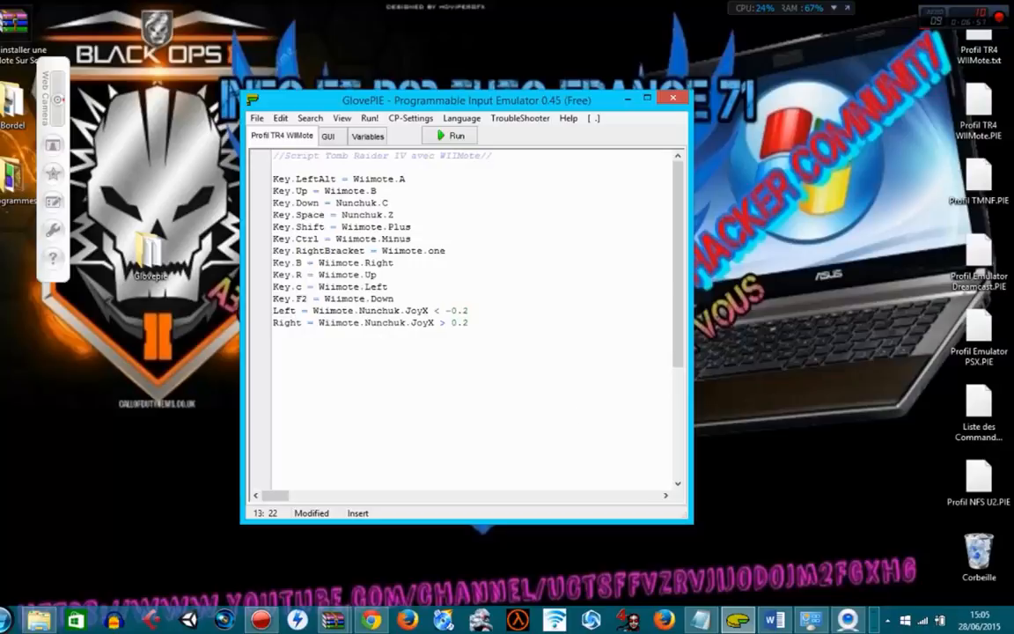
pyautogui.click(887, 623)
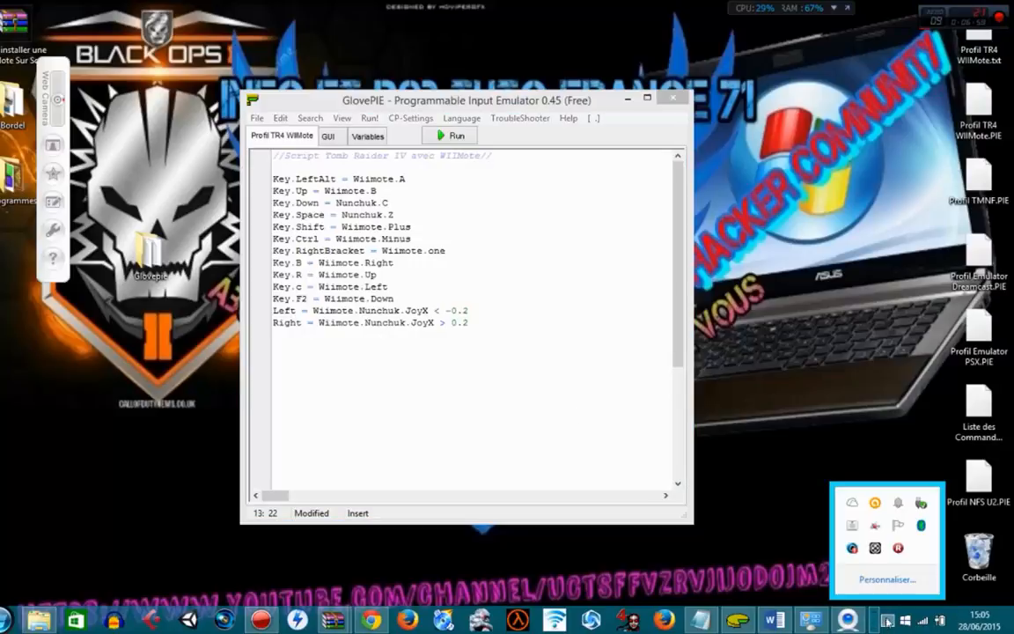
pyautogui.rightClick(898, 549)
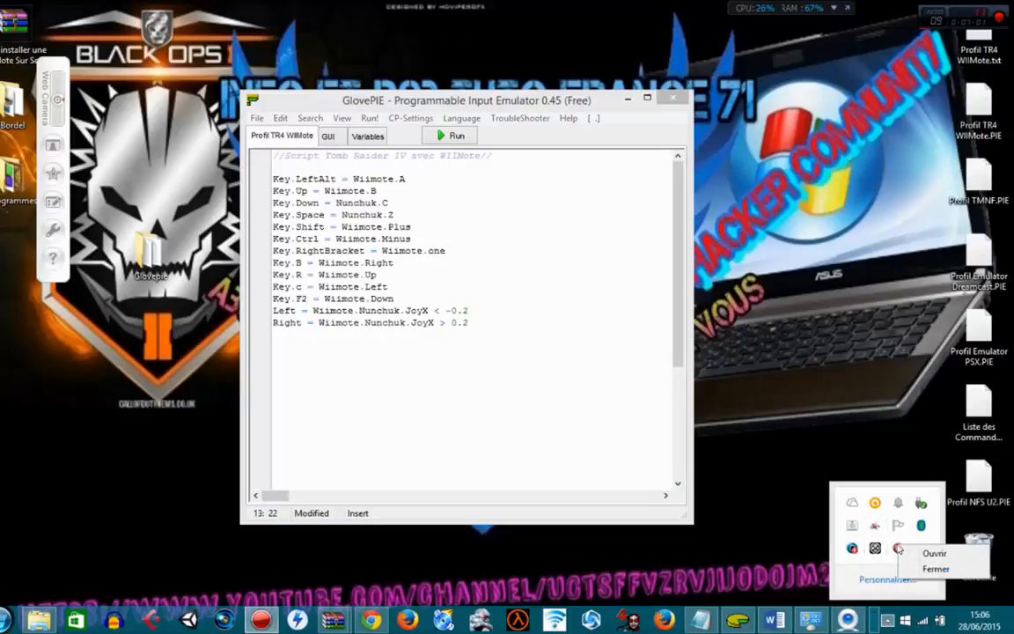
pyautogui.click(926, 553)
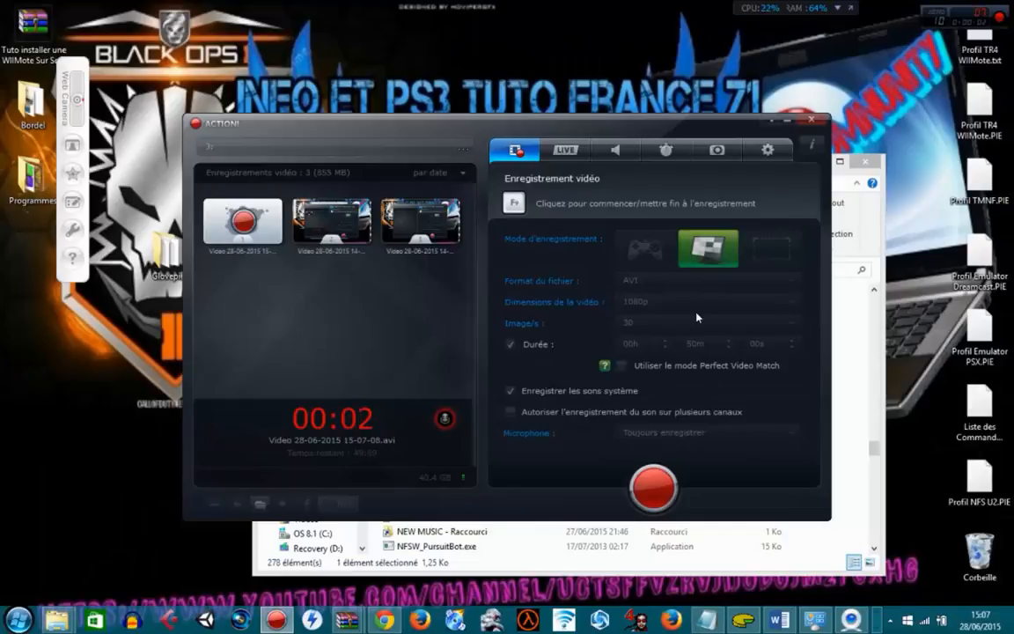
pyautogui.click(788, 122)
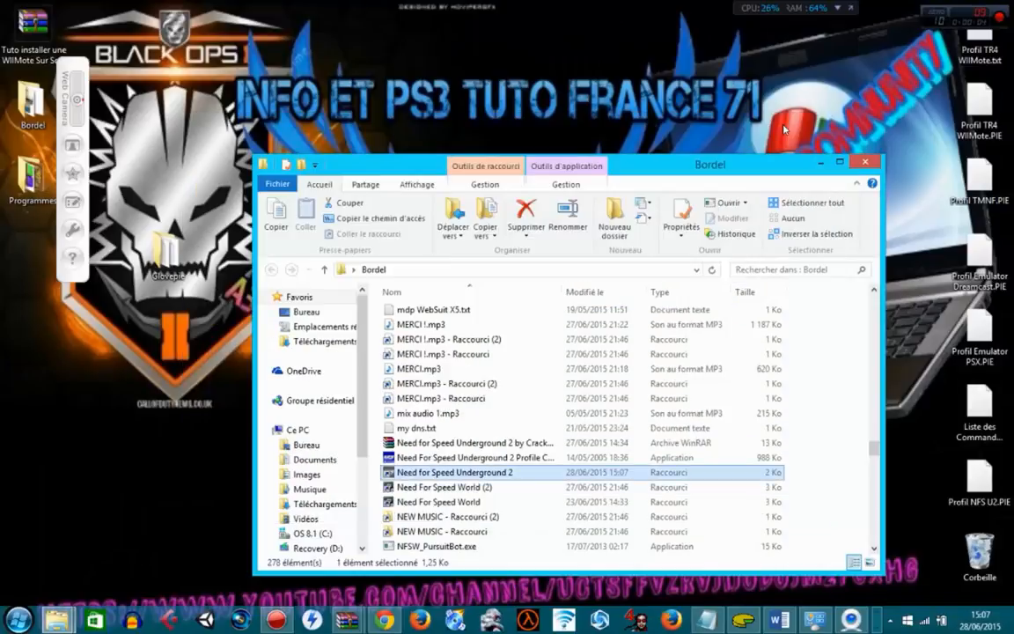
# Show the webcam window and place the GlovePIE window beside it so that it fills the other half of the screen.
pyautogui.click(744, 621)
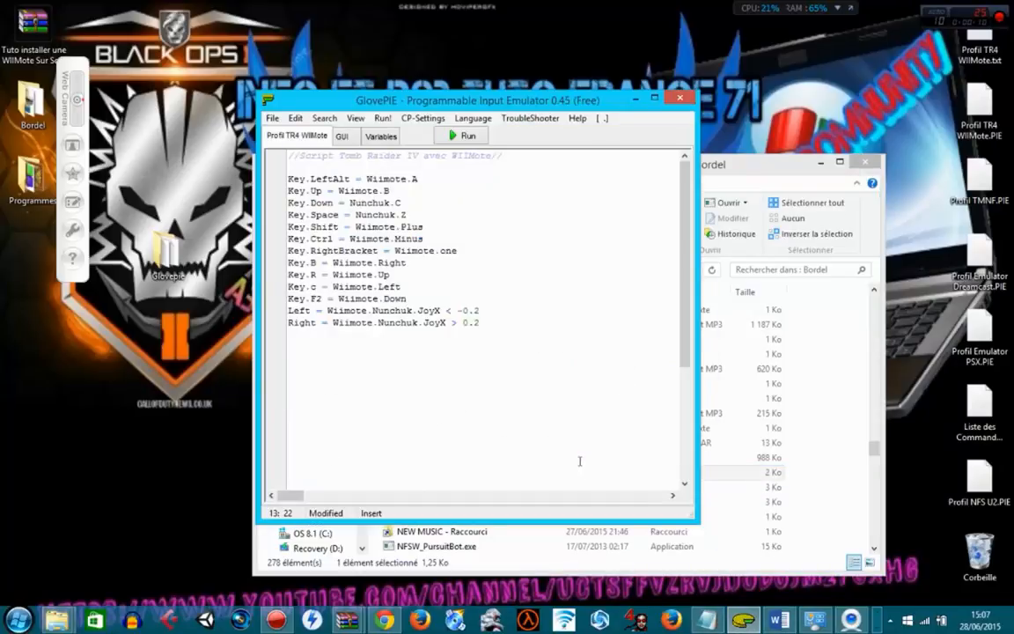
pyautogui.click(851, 619)
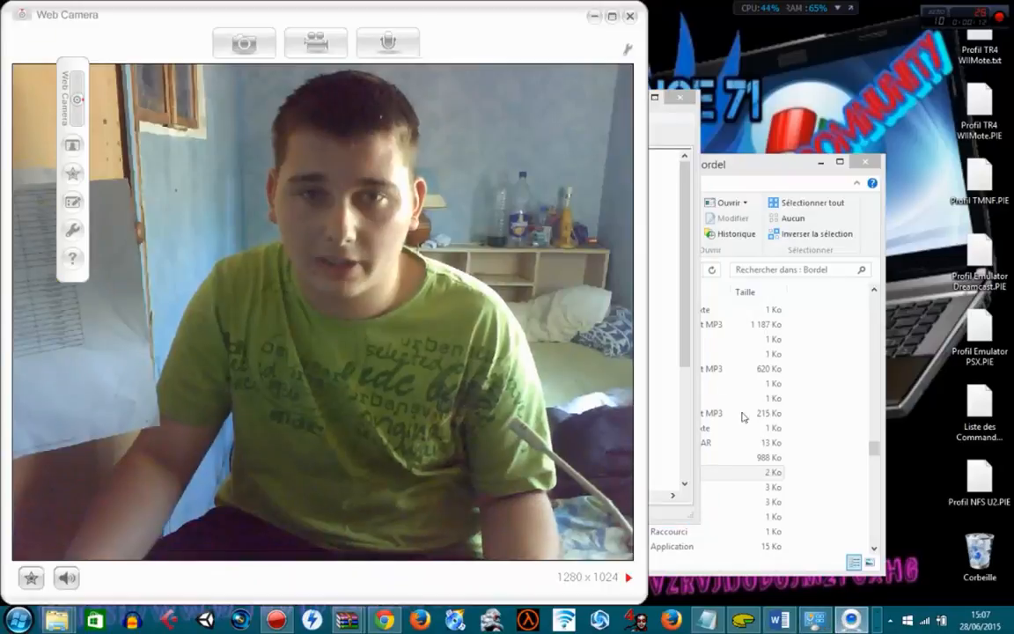
pyautogui.click(666, 168)
pyautogui.moveTo(577, 104); pyautogui.dragTo(1013, 145)
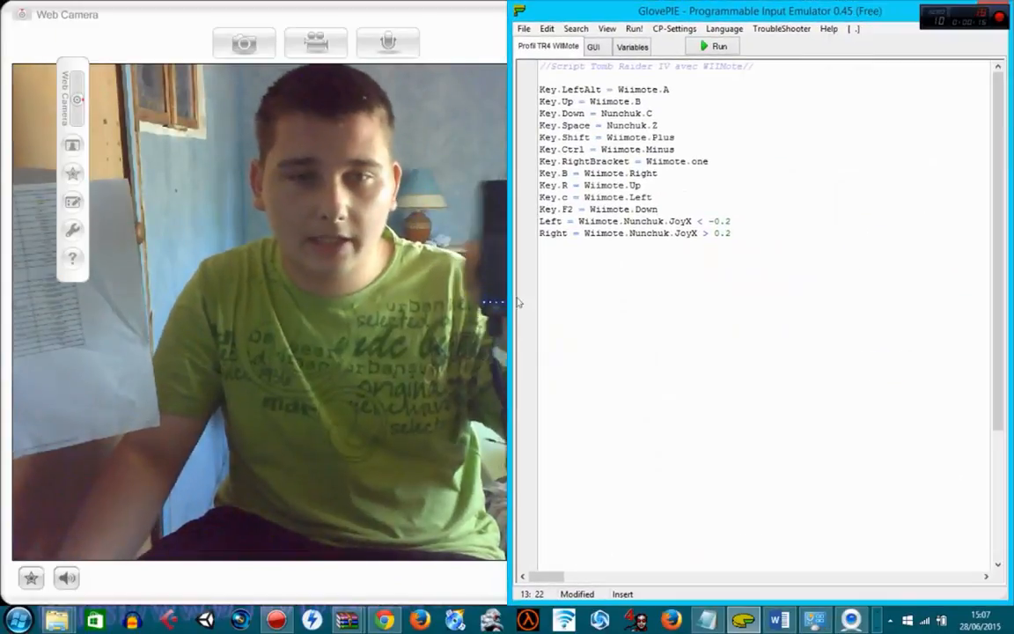
# Move the GlovePIE window clear of the webcam view and run the Wiimote key-mapping script.
pyautogui.moveTo(614, 11); pyautogui.dragTo(744, 13)
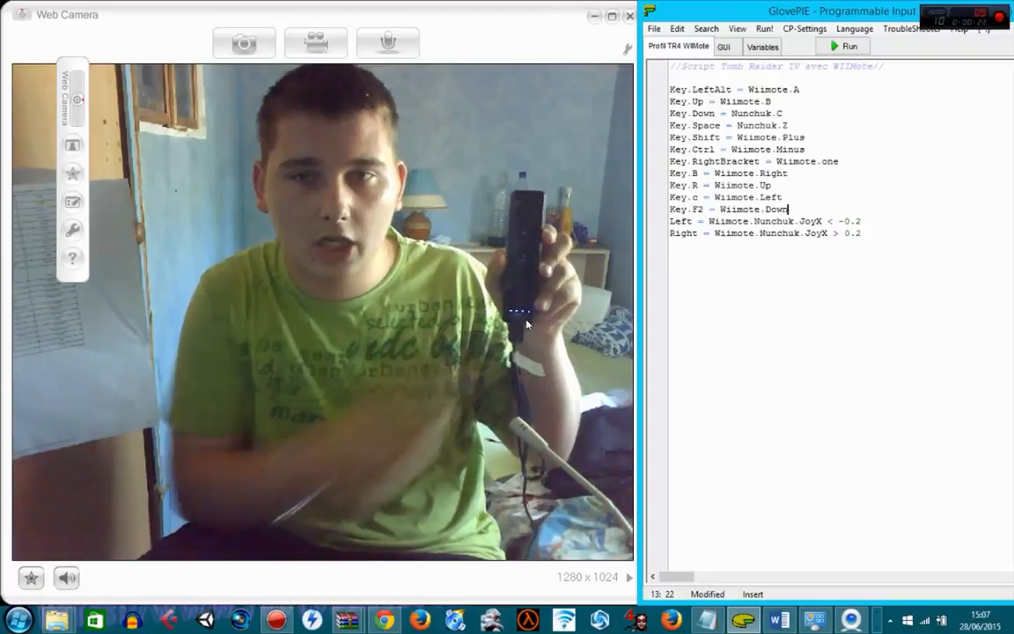
pyautogui.click(843, 46)
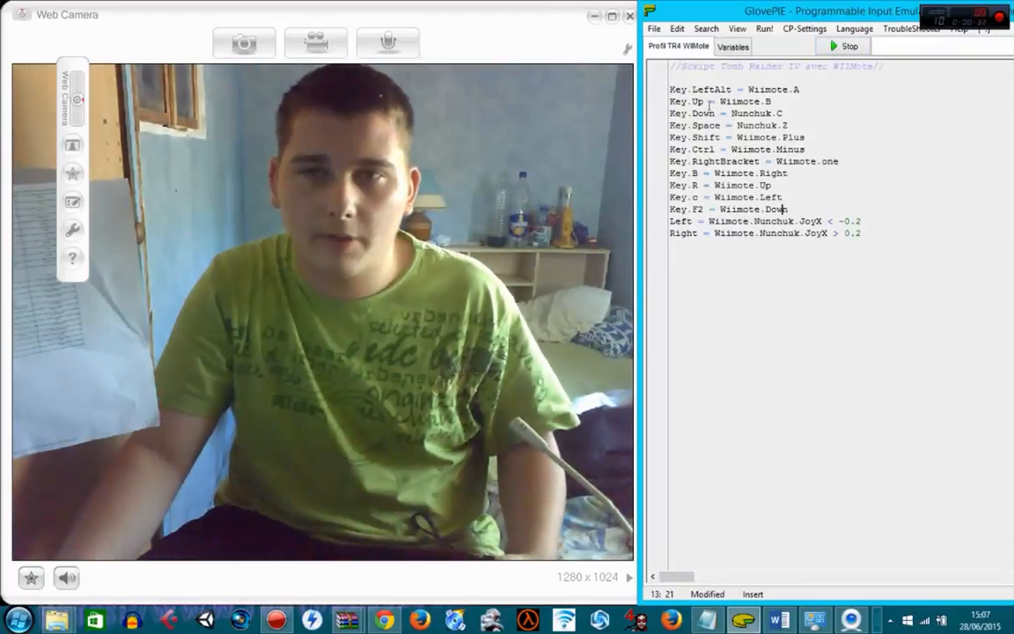
pyautogui.click(597, 19)
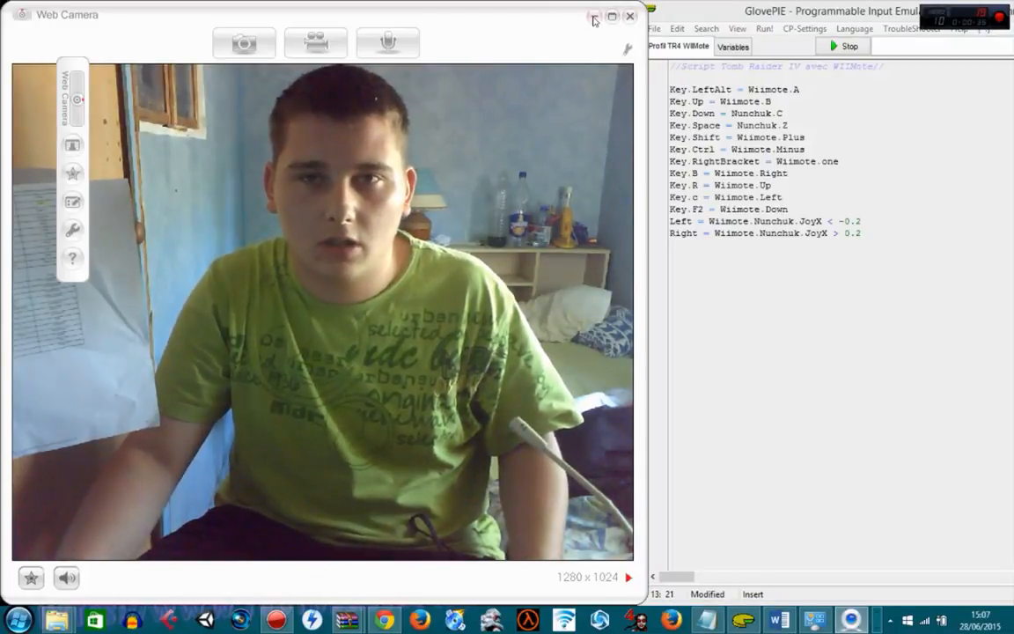
pyautogui.click(595, 16)
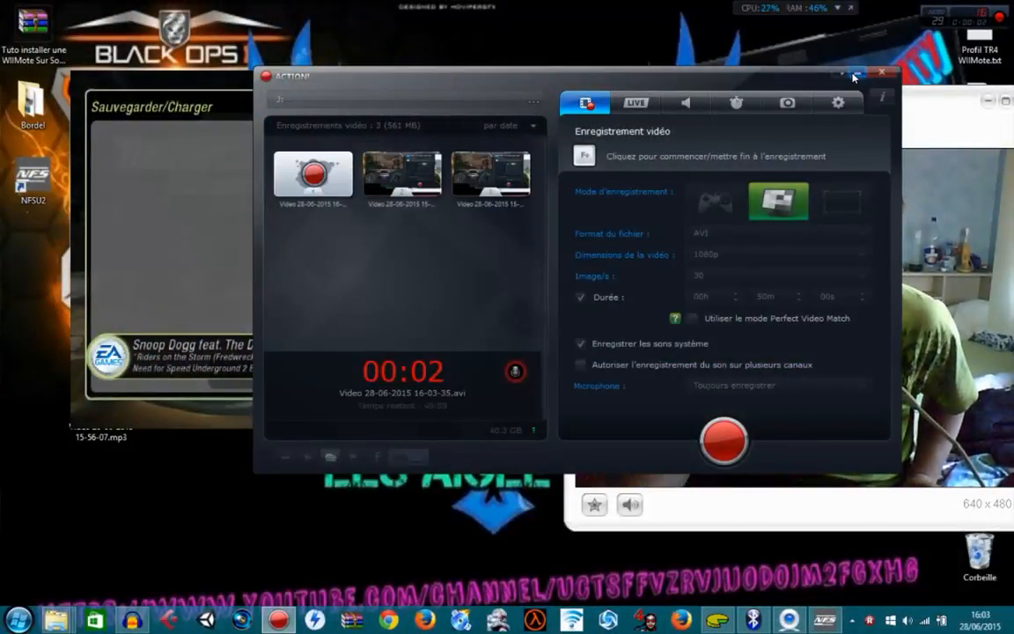
# Minimize the Action! recorder window and enter career exploration mode from the garage in Need for Speed Underground 2.
pyautogui.click(854, 76)
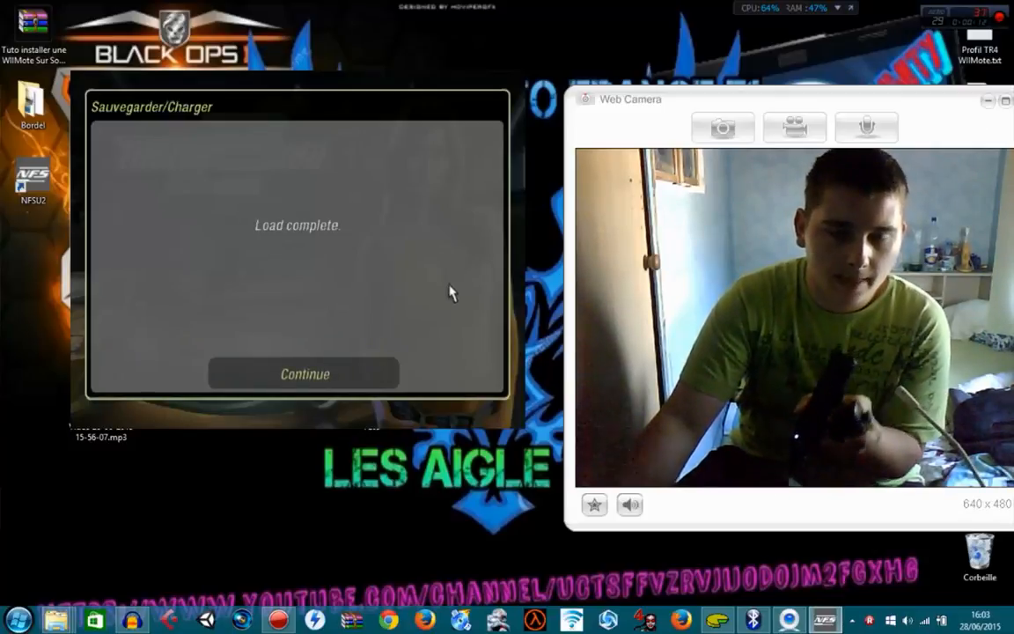
pyautogui.press('Return')
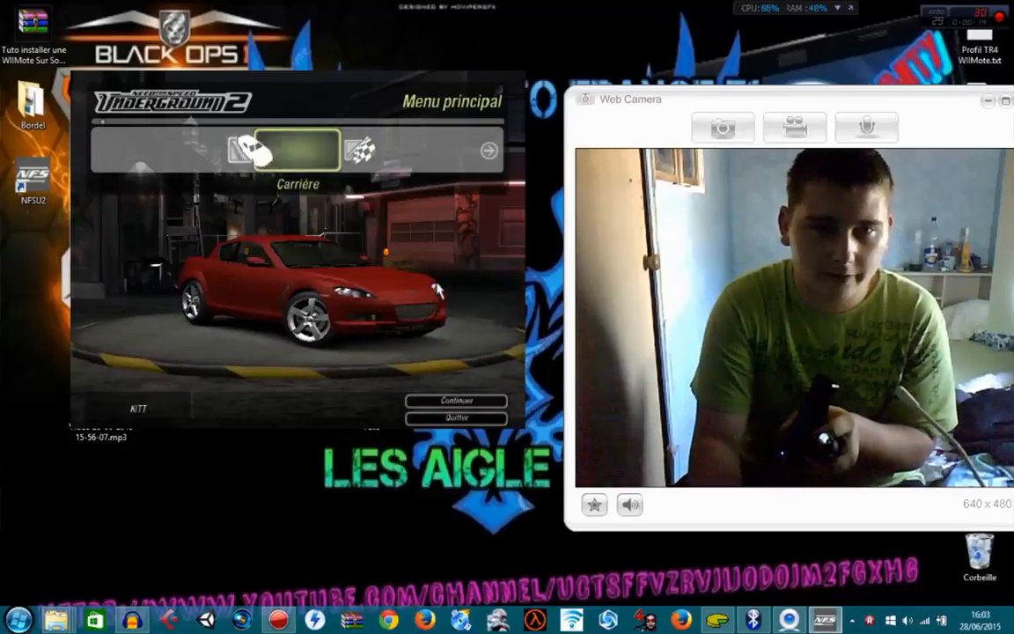
pyautogui.press('Return')
pyautogui.press('Return')
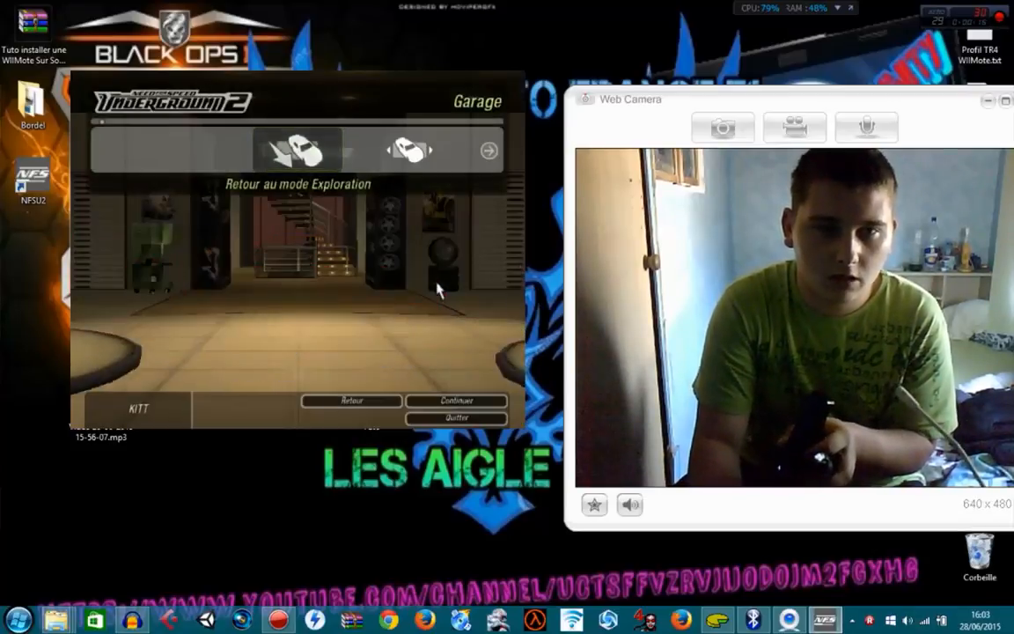
pyautogui.press('Return')
pyautogui.press('Left')
pyautogui.press('Return')
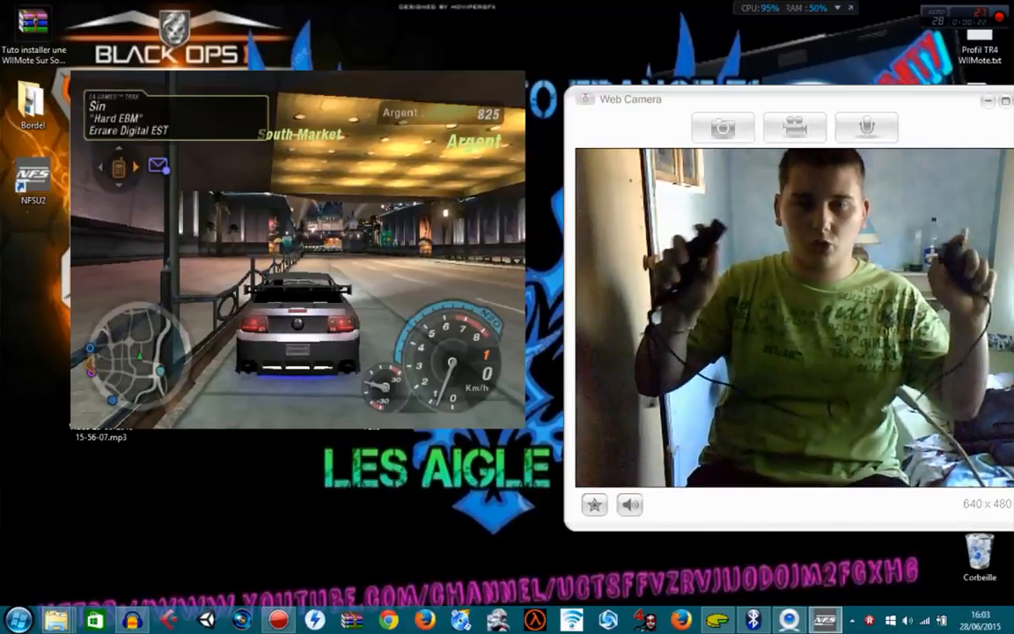
# Drive the car through the city streets in exploration mode, accelerating and steering both right and left.
pyautogui.press('Up')
pyautogui.press('Right')
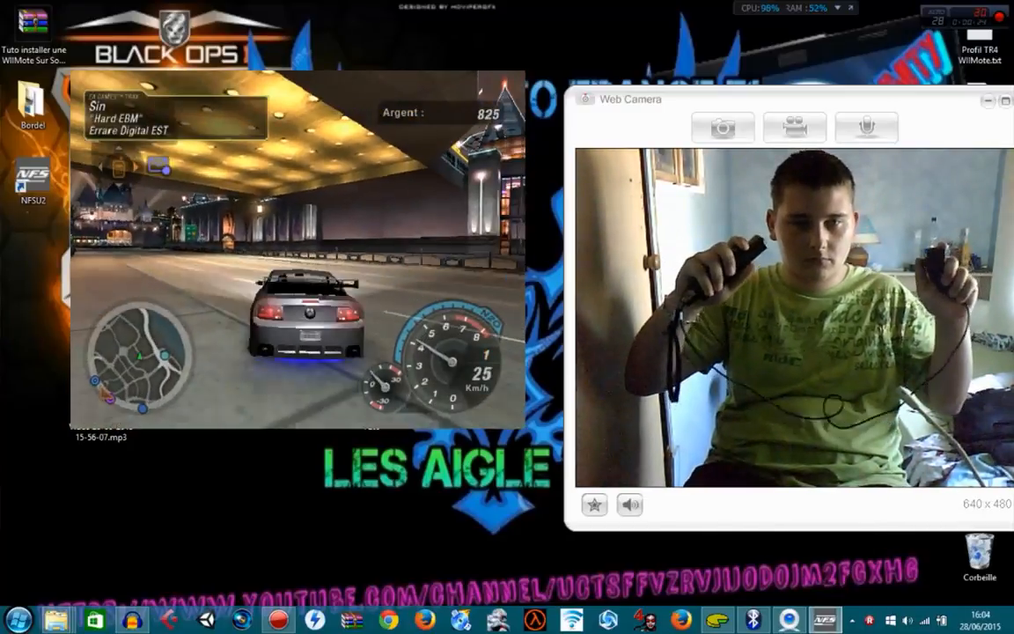
pyautogui.press('Up')
pyautogui.press('Left')
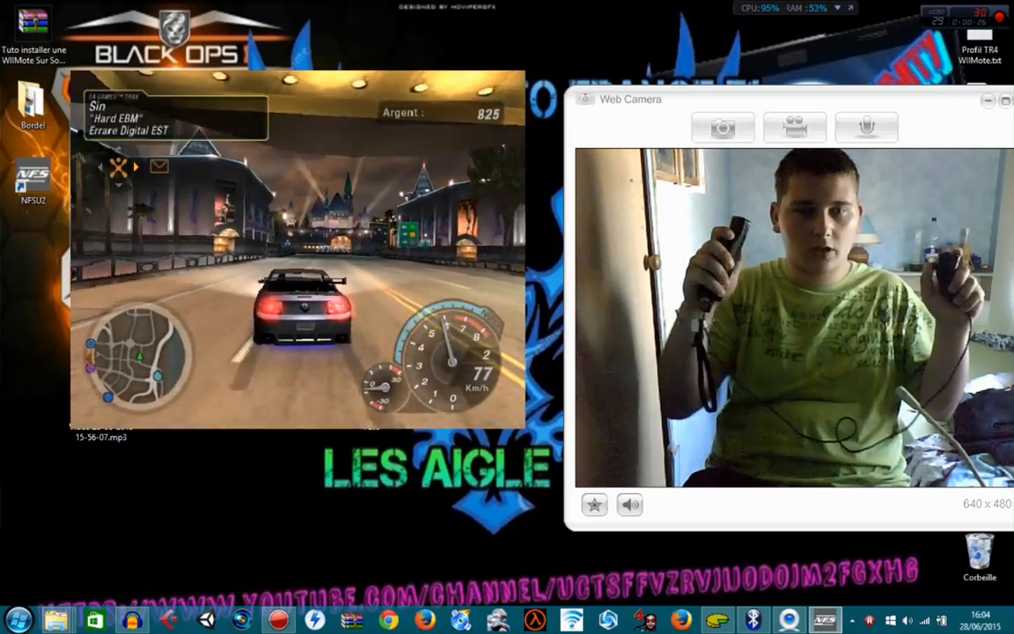
pyautogui.press('Up')
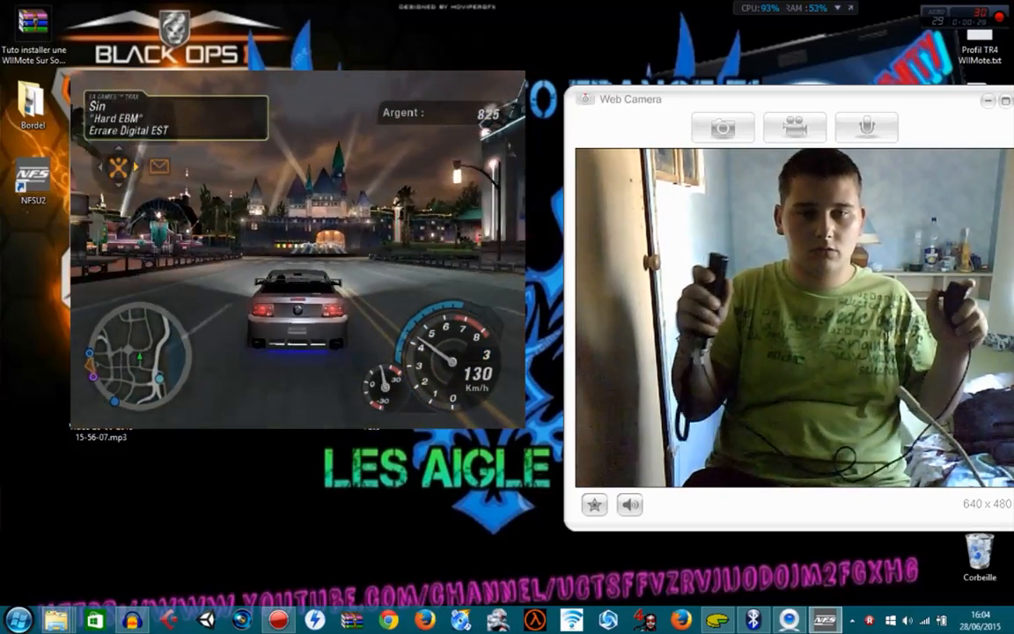
pyautogui.press('Left')
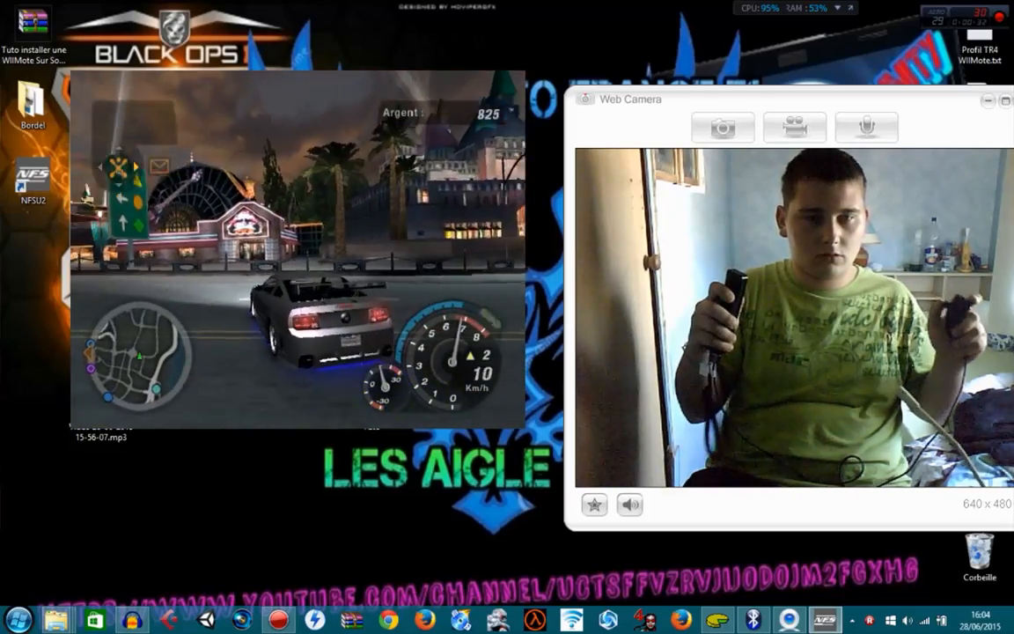
pyautogui.press('Up')
pyautogui.press('Left')
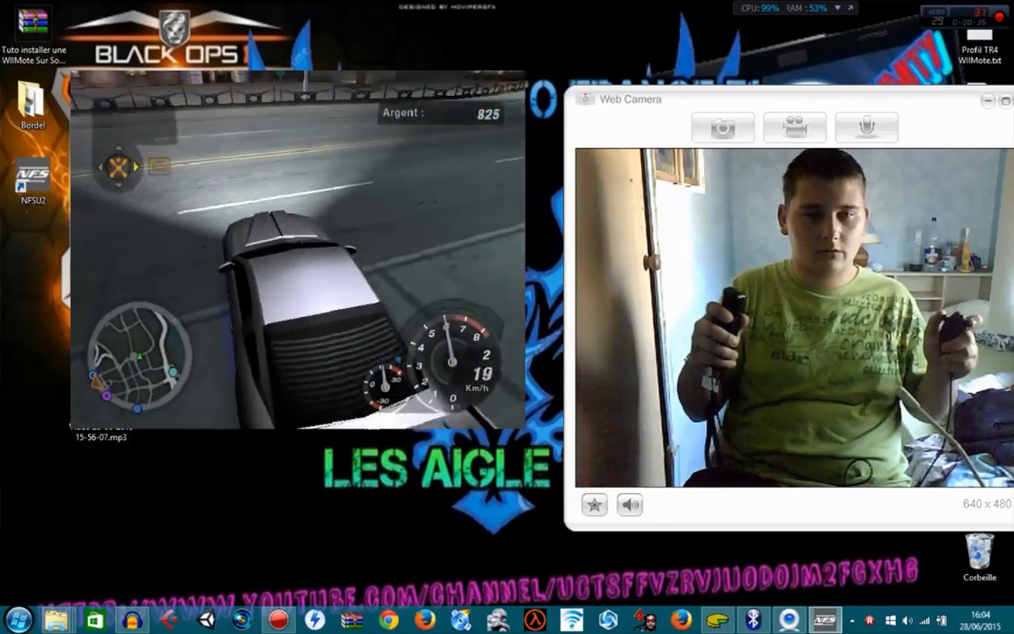
pyautogui.press('Up')
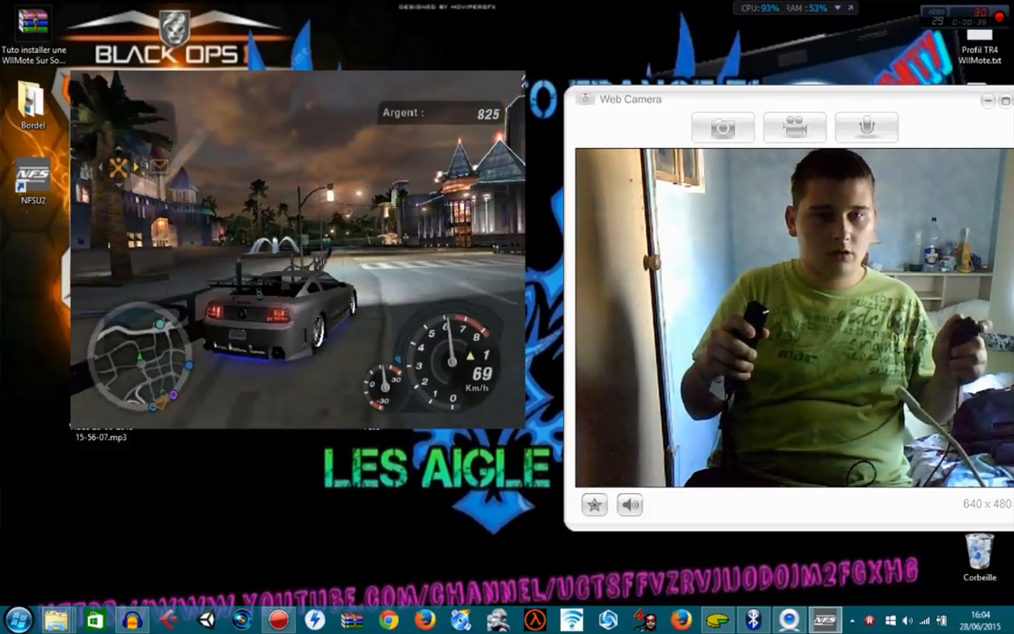
pyautogui.press('Up')
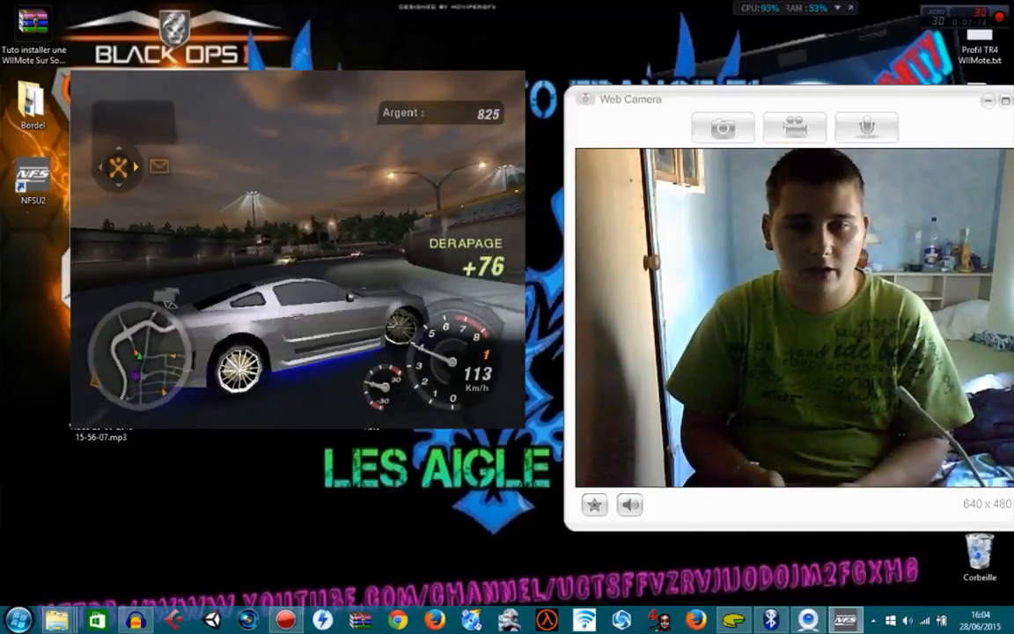
# Check the world map, close it, and try the look-behind and camera views on the car.
pyautogui.press('m')
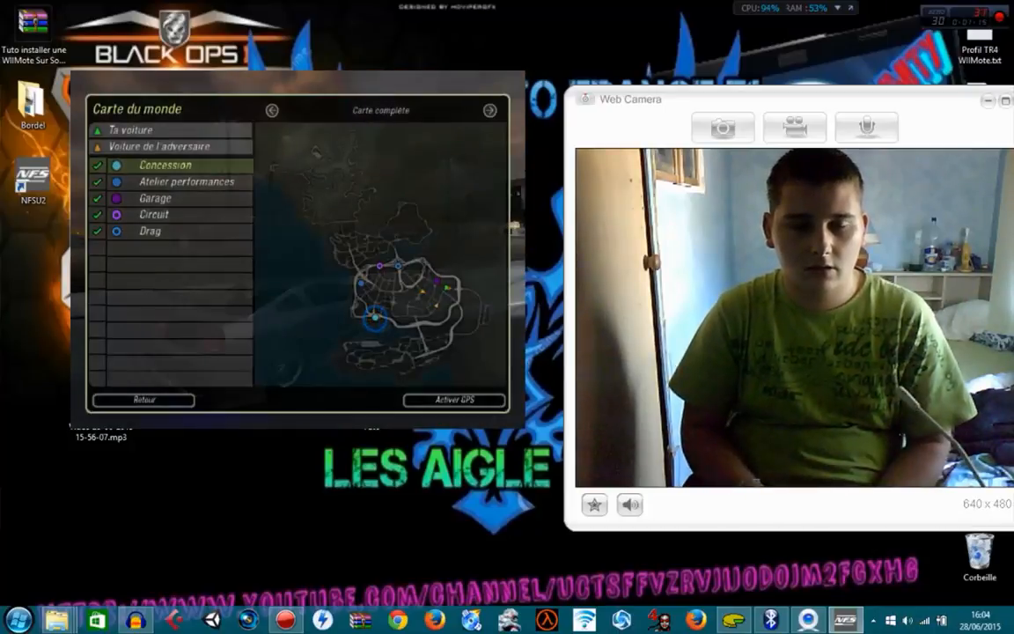
pyautogui.press('Right')
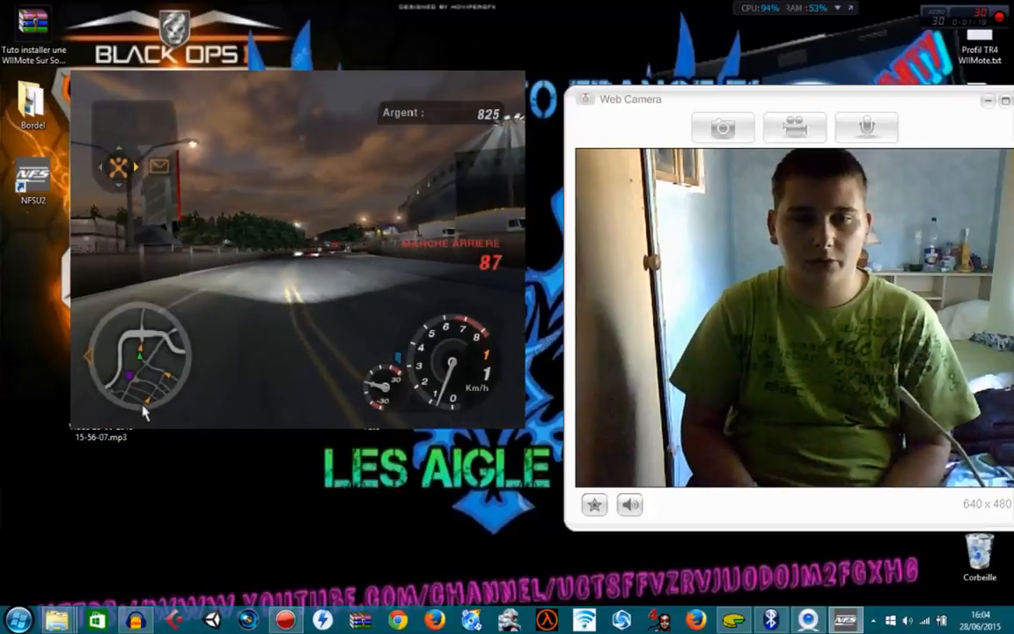
pyautogui.press('b')
pyautogui.press('c')
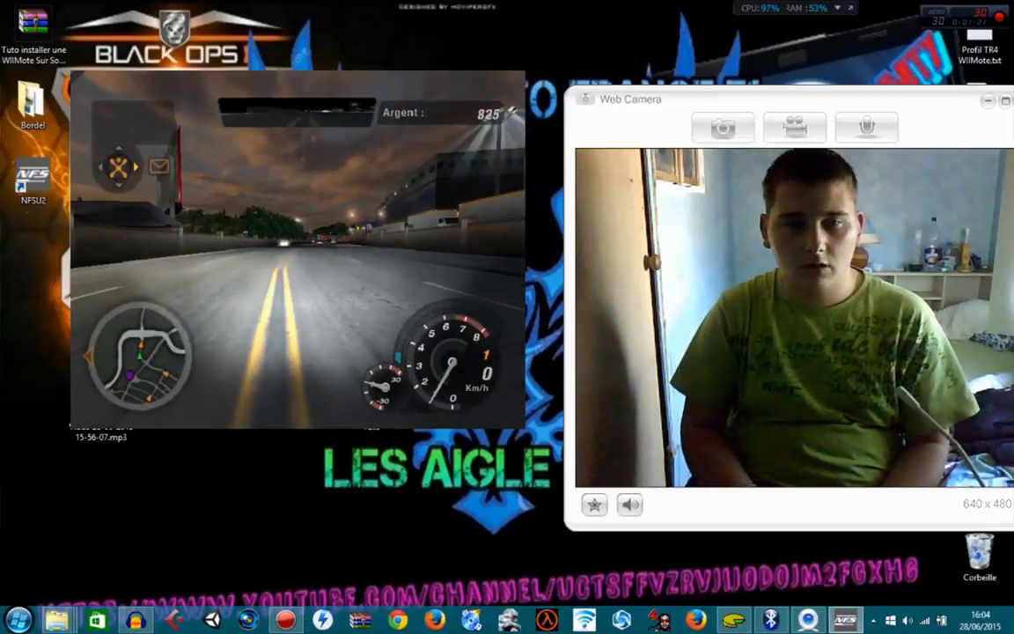
pyautogui.press('c')
pyautogui.press('b')
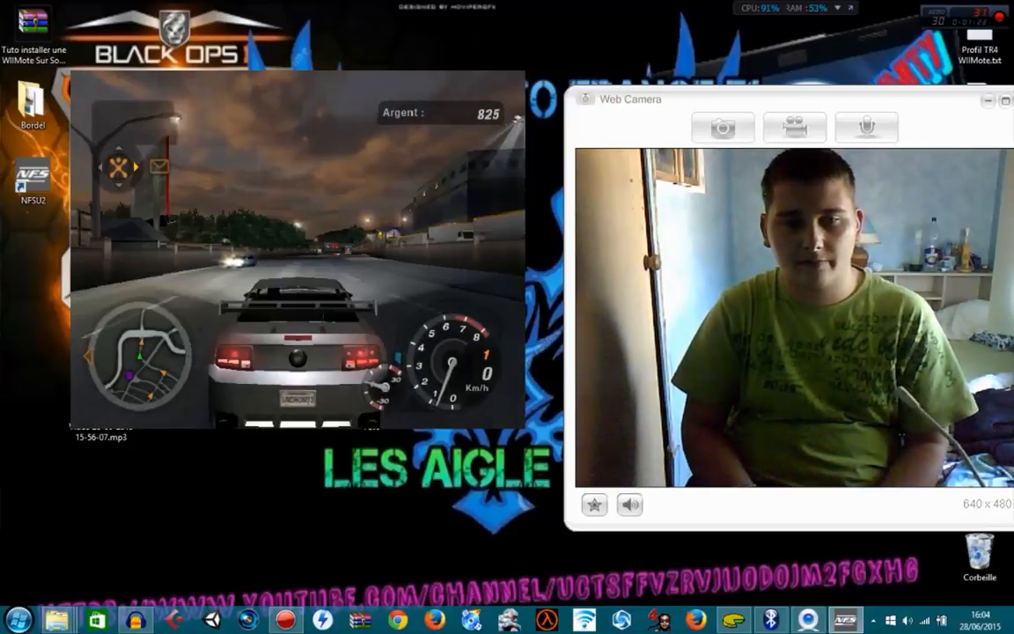
pyautogui.press('c')
pyautogui.press('b')
# Accelerate while steering the car to the right, and cycle through the driving camera views.
pyautogui.press('Up')
pyautogui.press('Right')
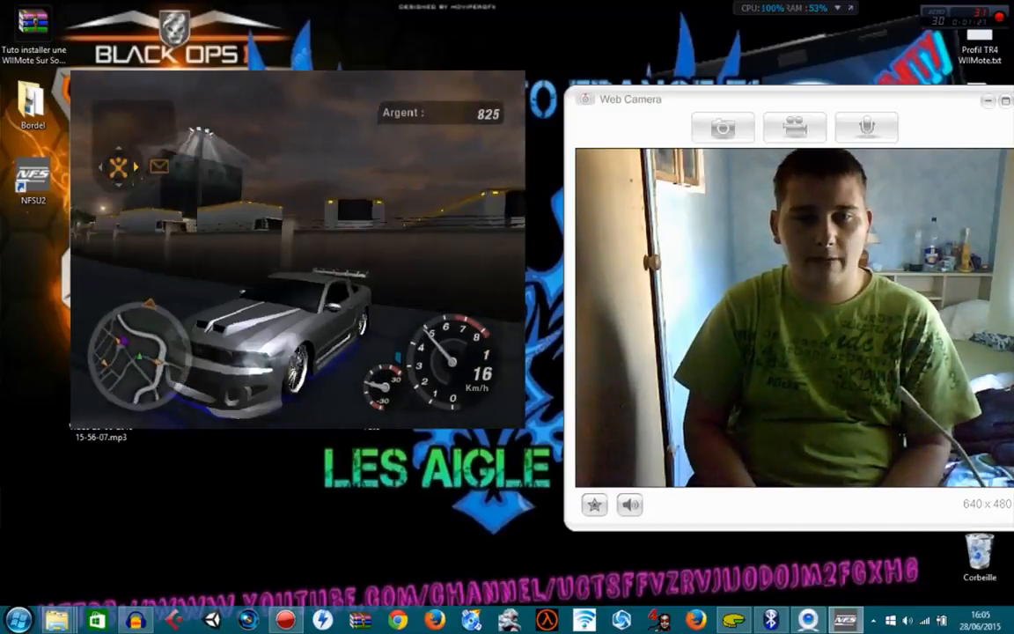
pyautogui.press('Up')
pyautogui.press('Up')
pyautogui.press('Right')
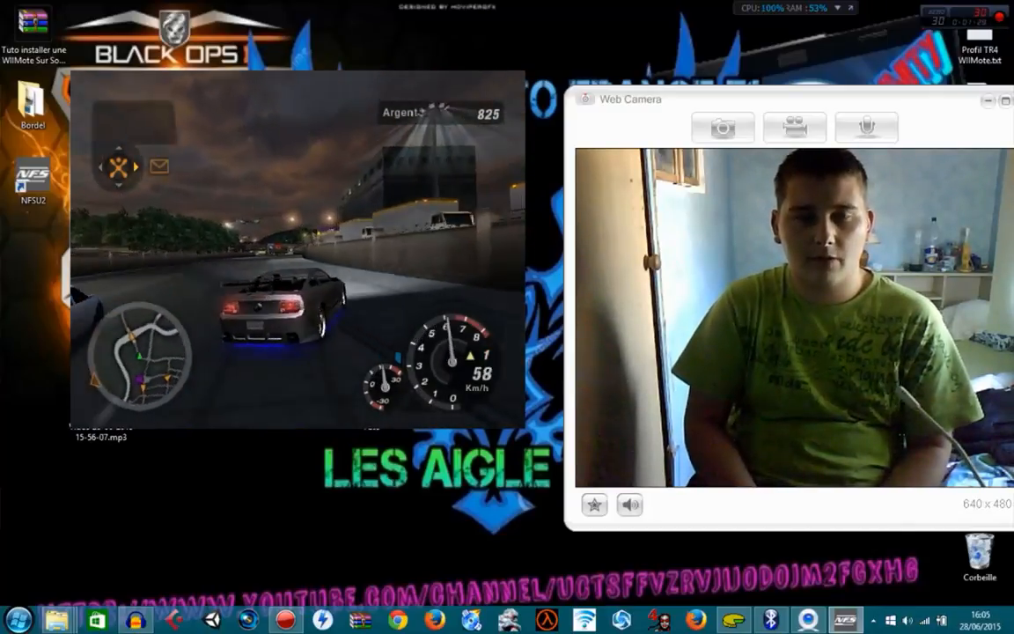
pyautogui.press('c')
pyautogui.press('c')
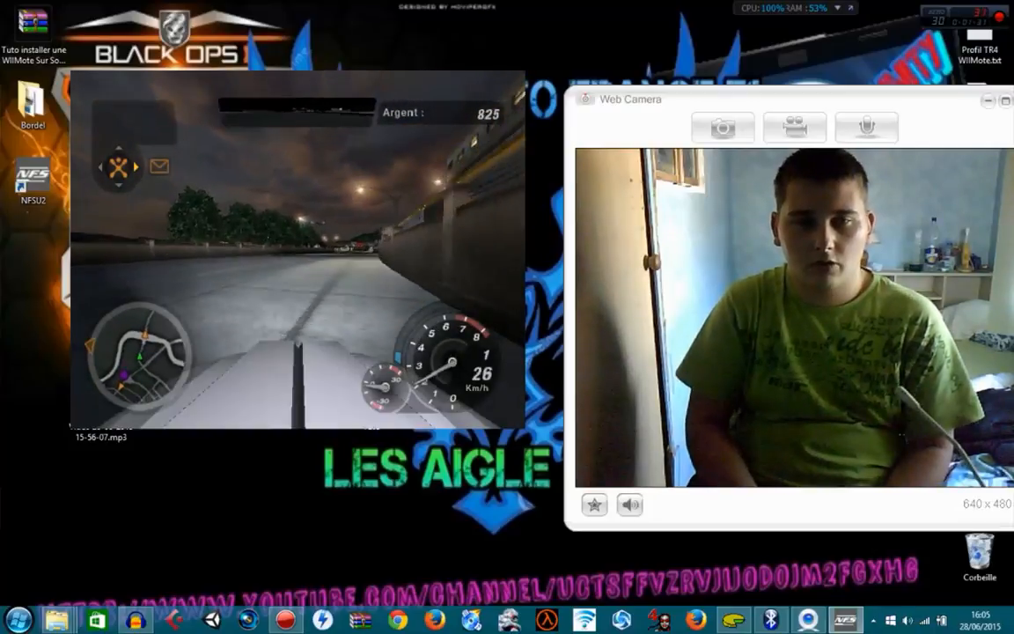
# Accelerate while steering the car around to the left, and bring up the Action! recorder window.
pyautogui.press('Up')
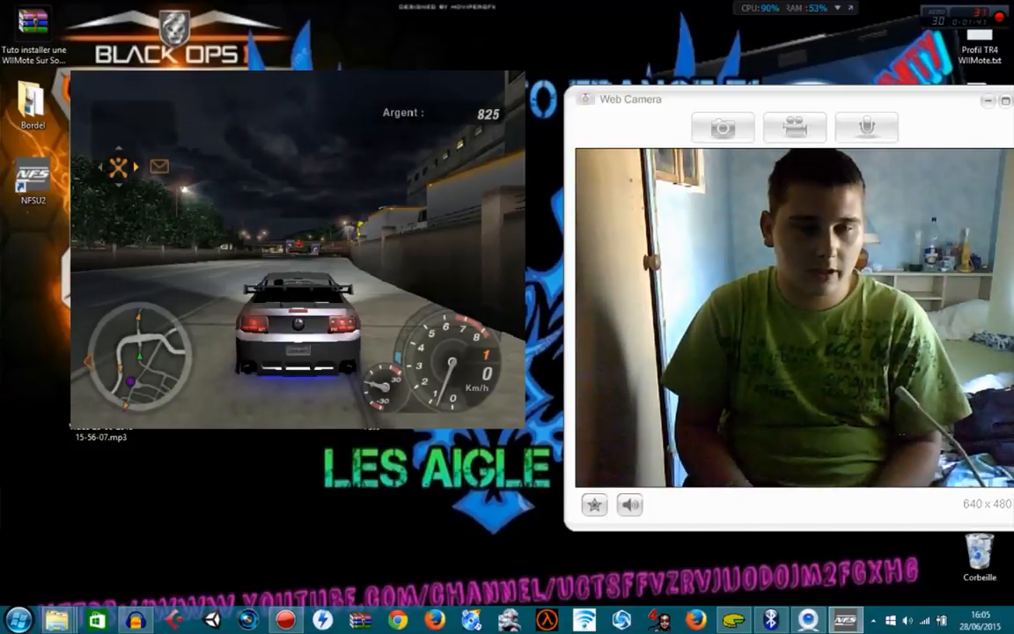
pyautogui.press('Up')
pyautogui.press('Left')
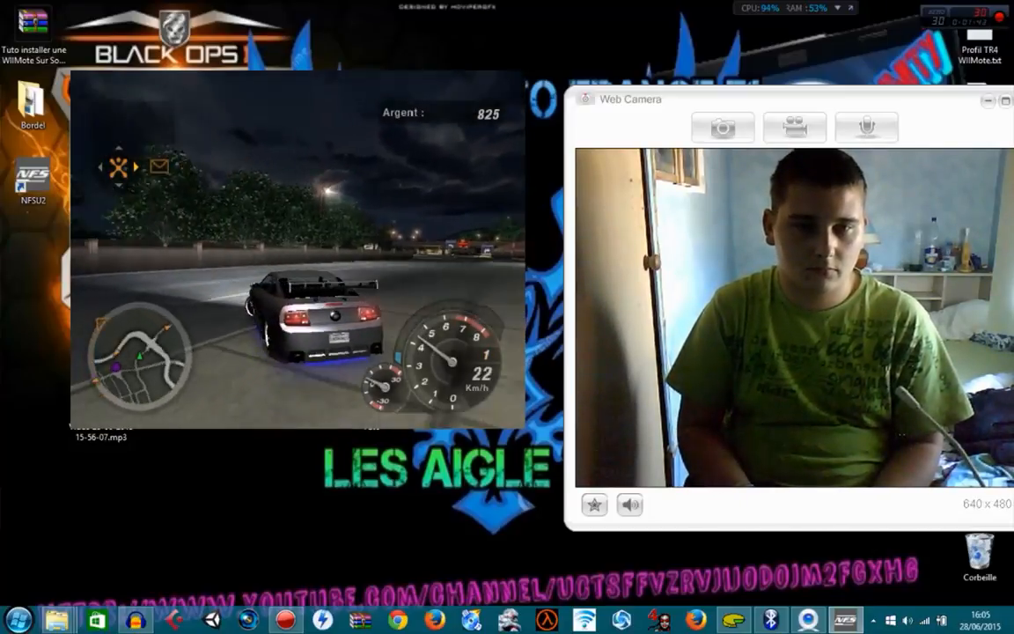
pyautogui.press('Up')
pyautogui.press('Left')
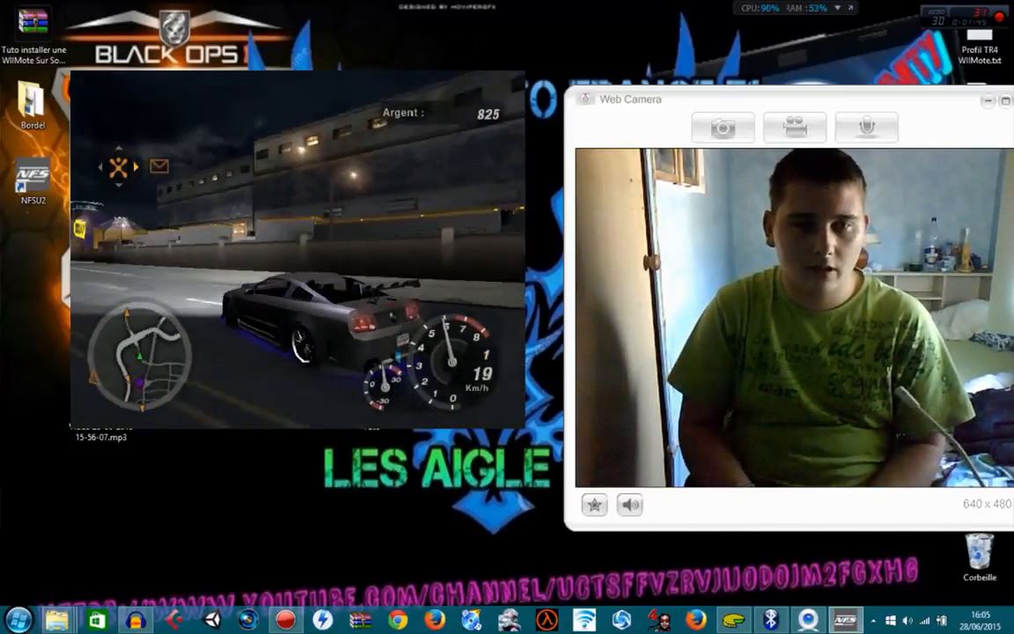
pyautogui.press('Up')
pyautogui.press('Left')
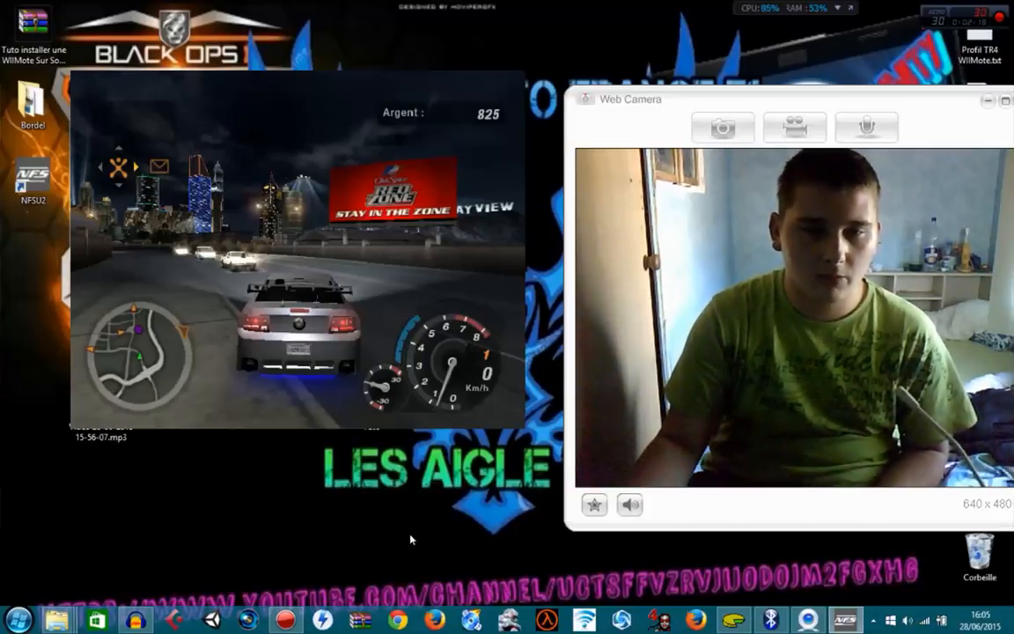
pyautogui.click(290, 623)
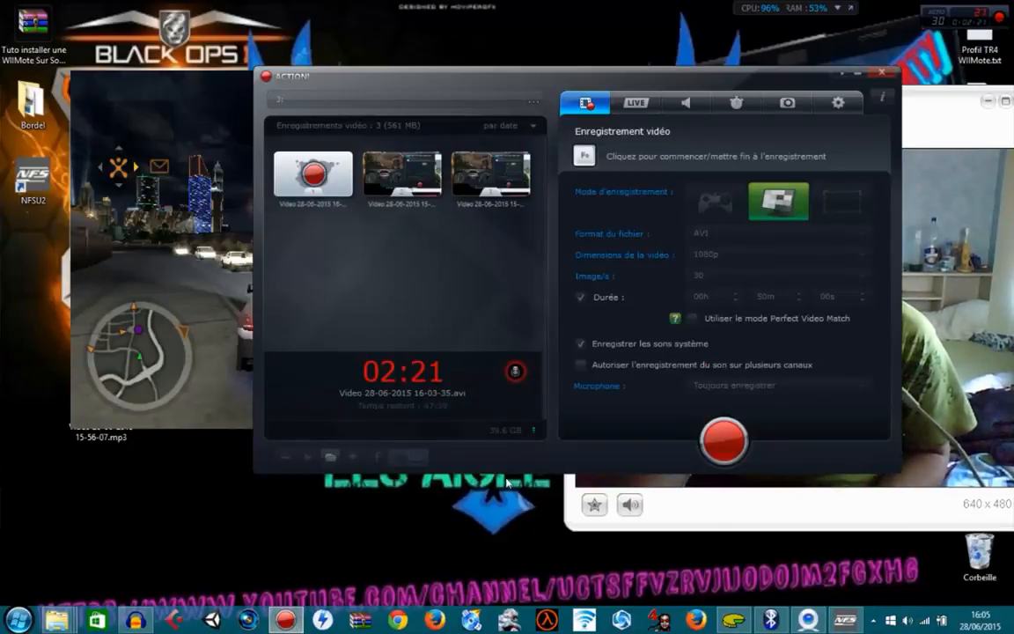